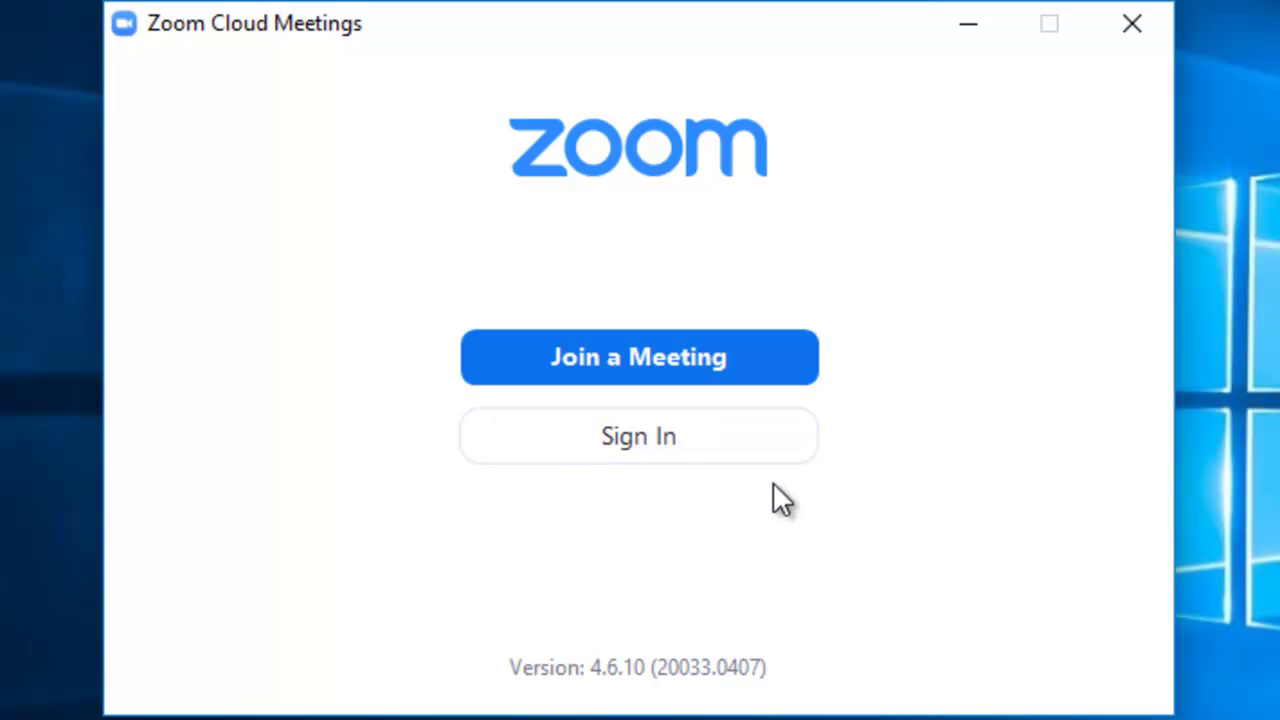
Sign in to Zoom with the account e-mail address and password
left_click(756, 459)
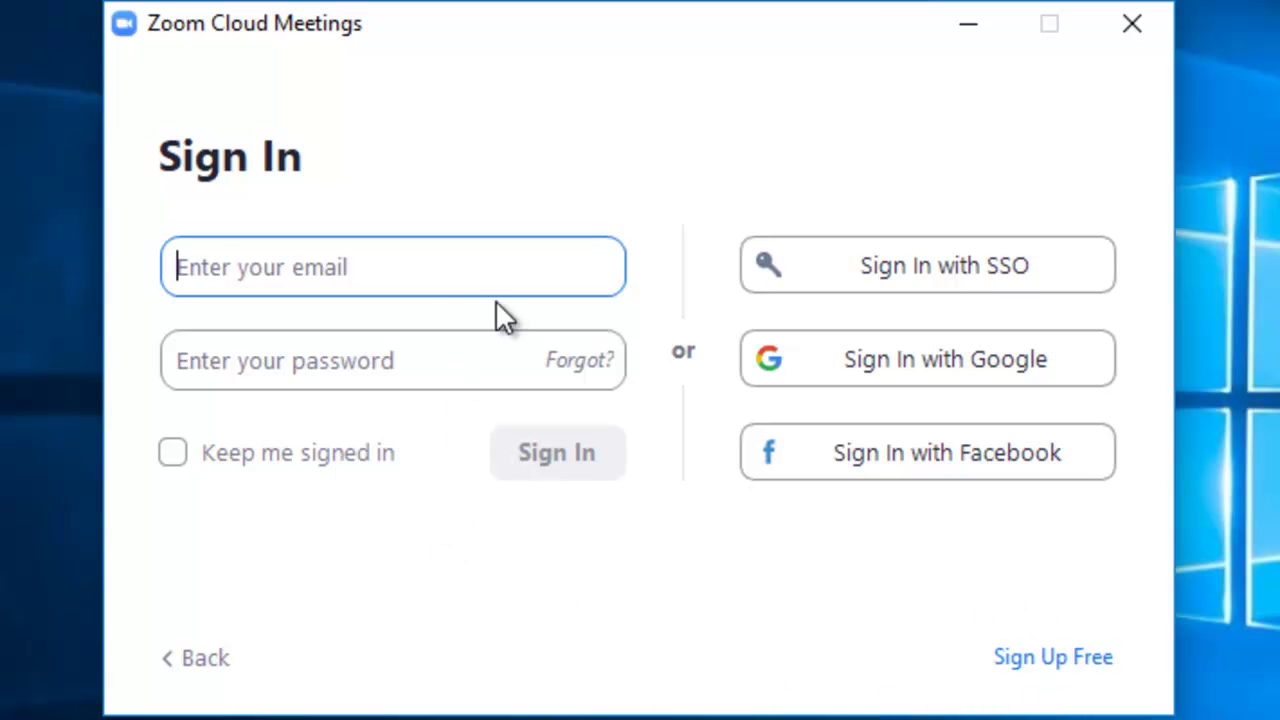
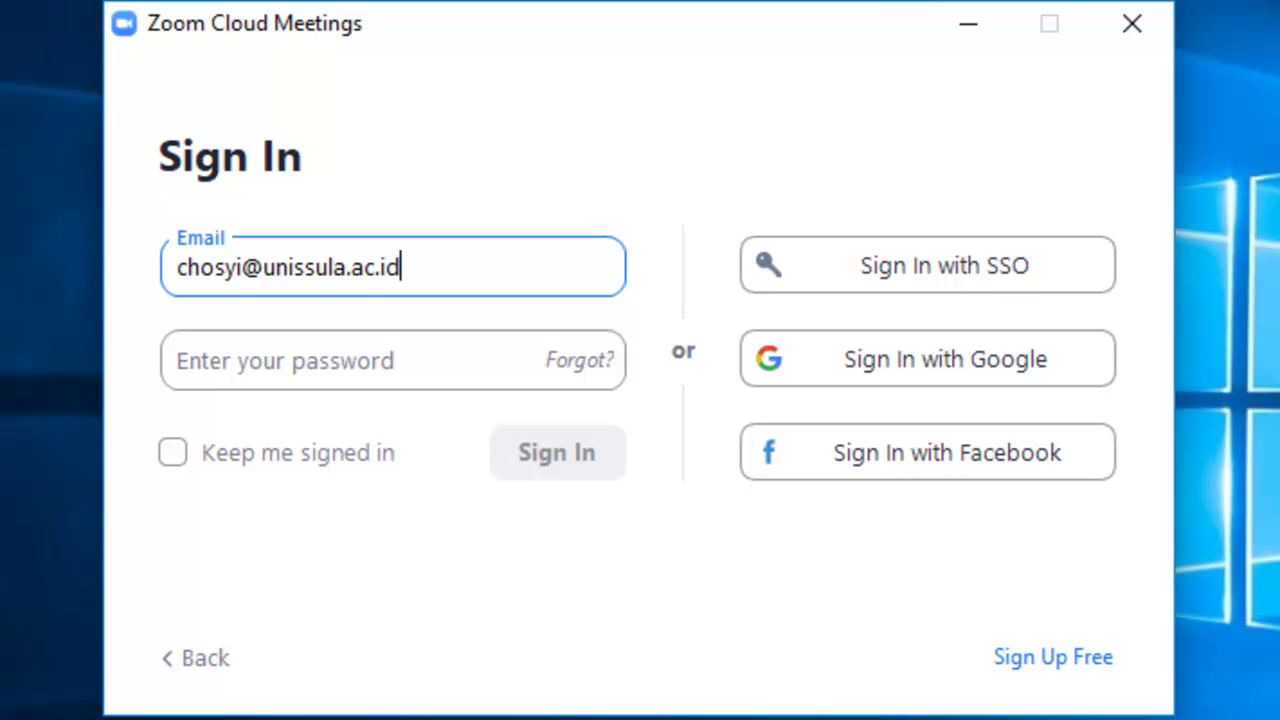
key("Tab")
type("****")
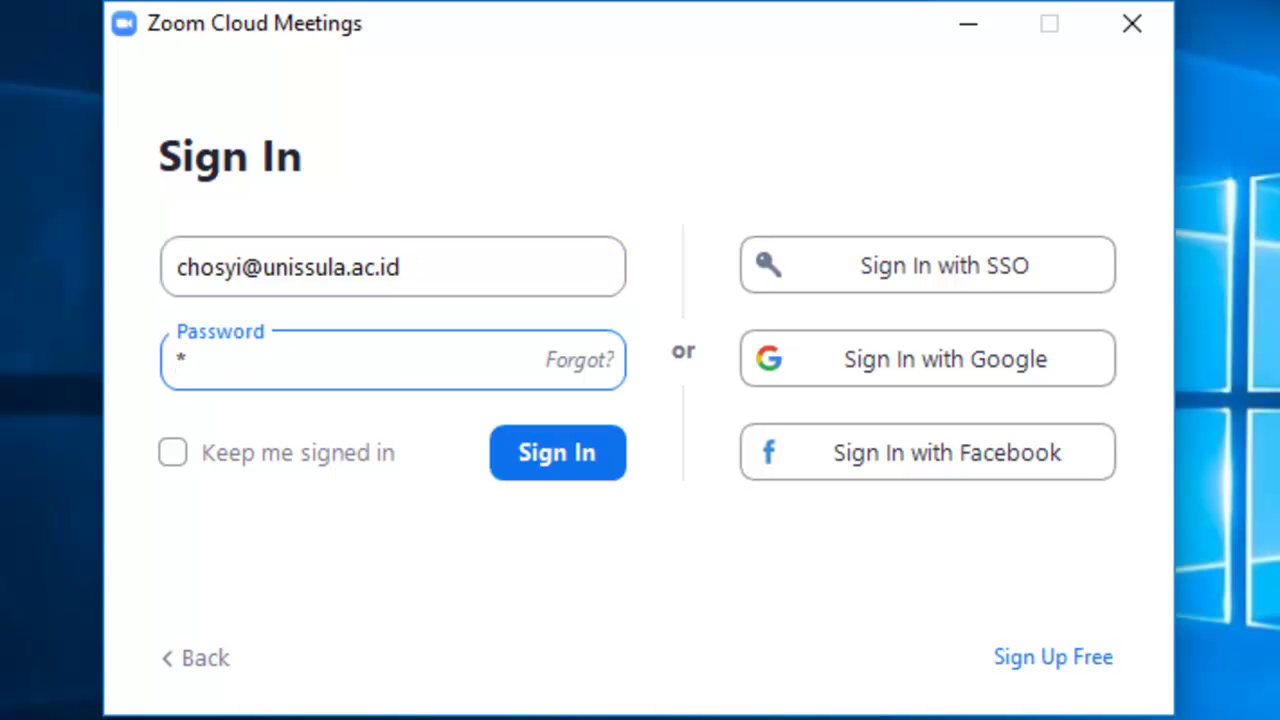
type("****")
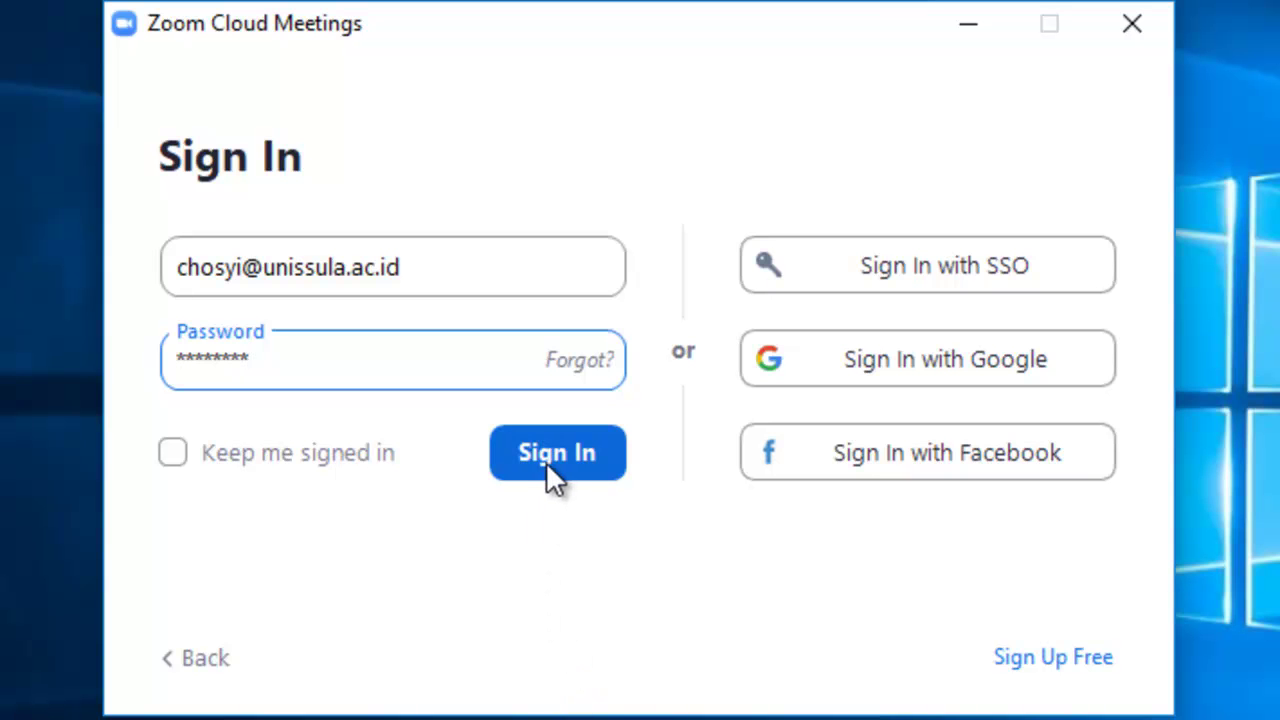
left_click(522, 476)
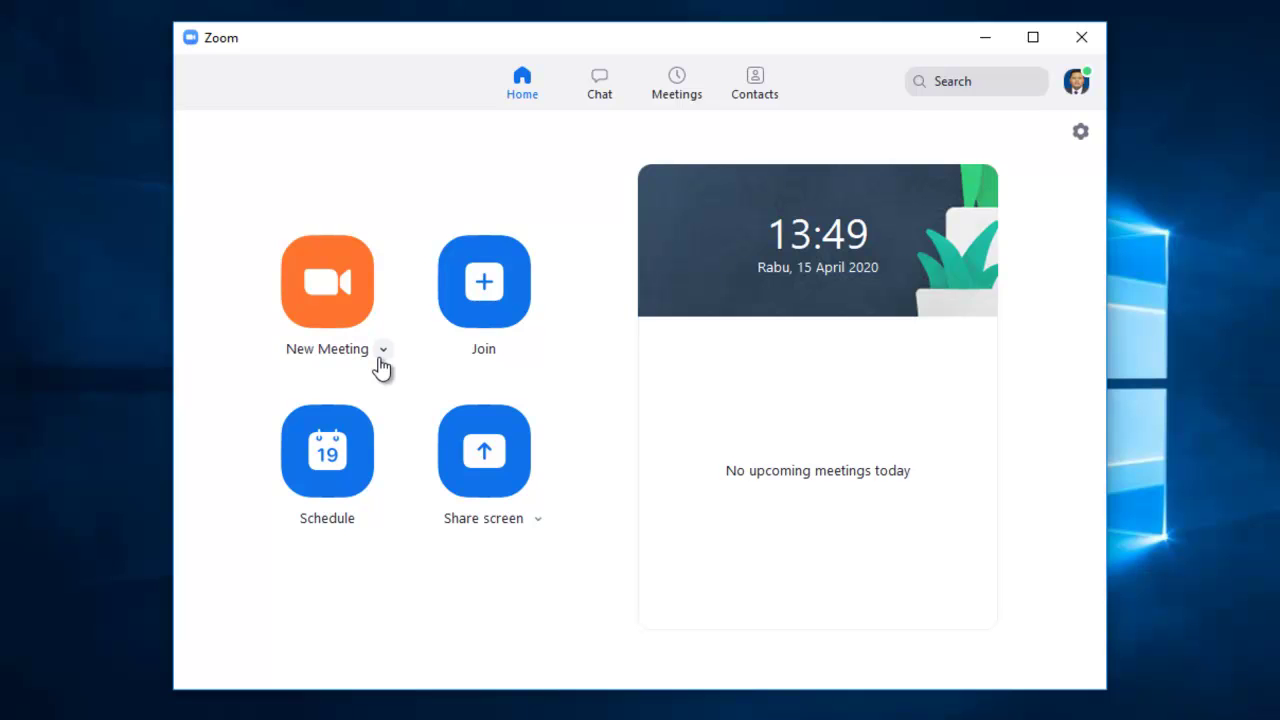
Start an instant test meeting, leave it, and bring up the Join Meeting form
left_click(343, 340)
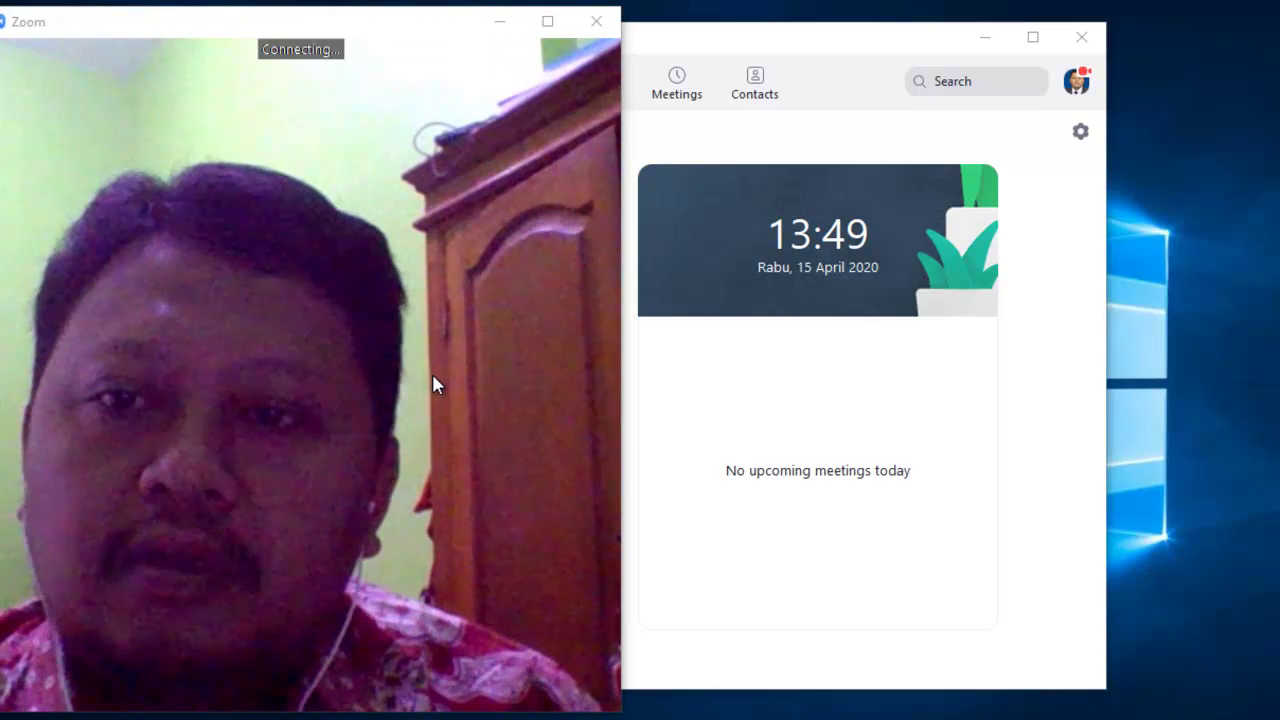
left_click(709, 434)
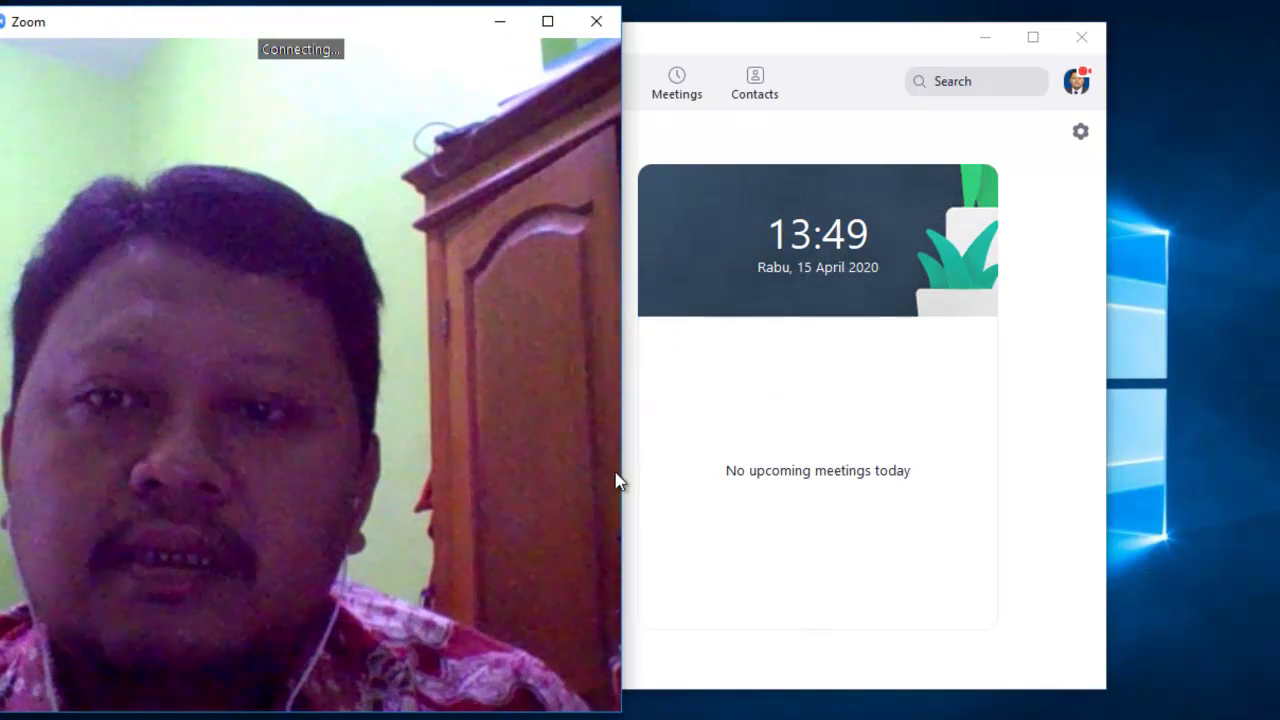
left_click(596, 21)
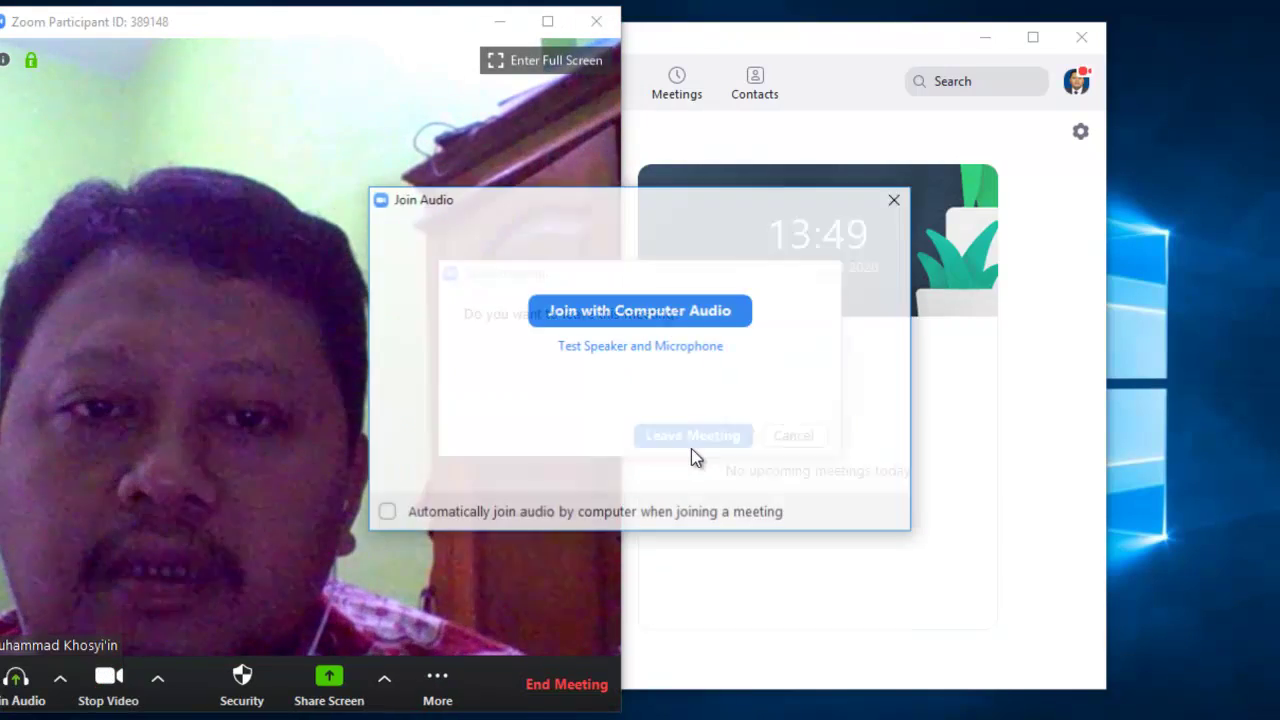
left_click(896, 199)
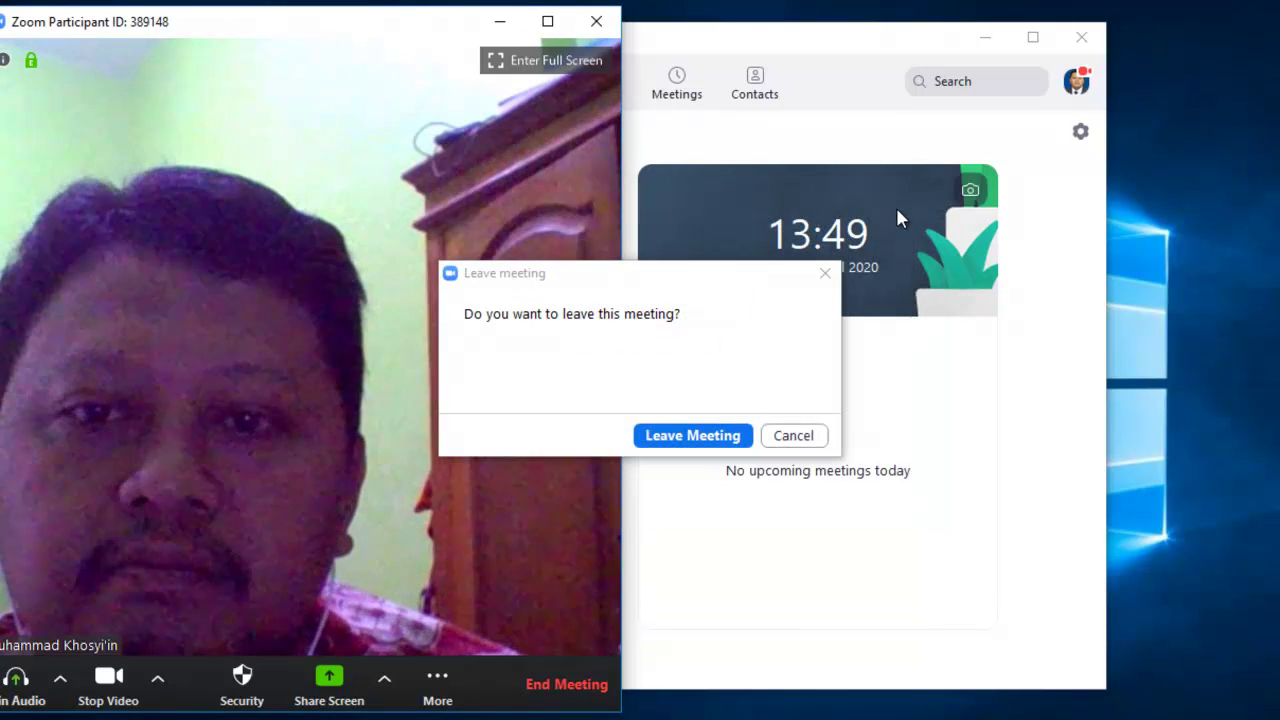
left_click(723, 438)
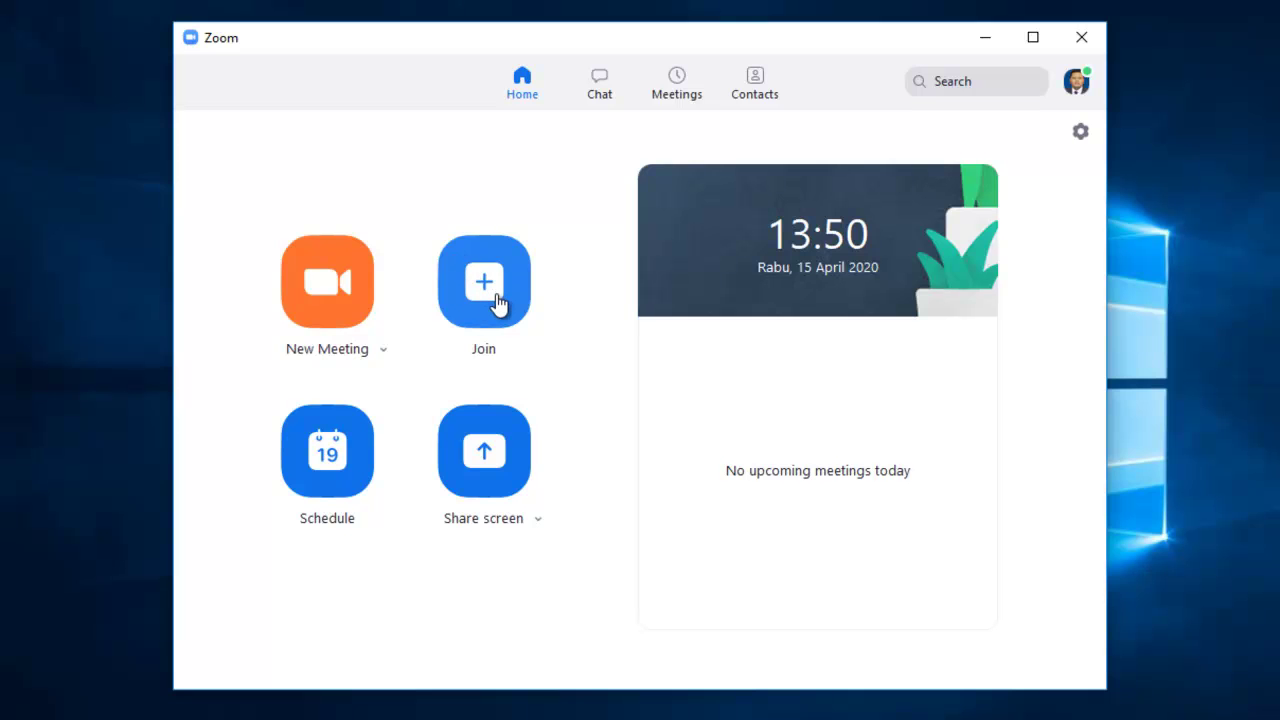
left_click(497, 303)
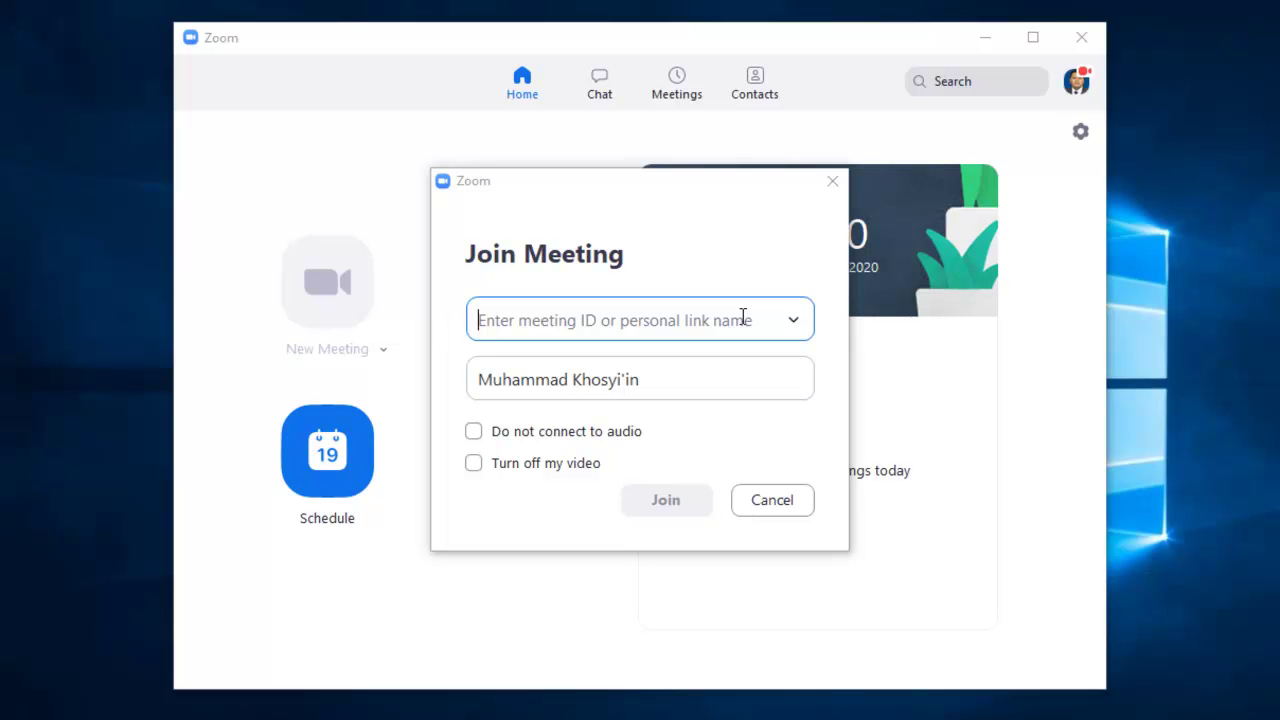
left_click(832, 181)
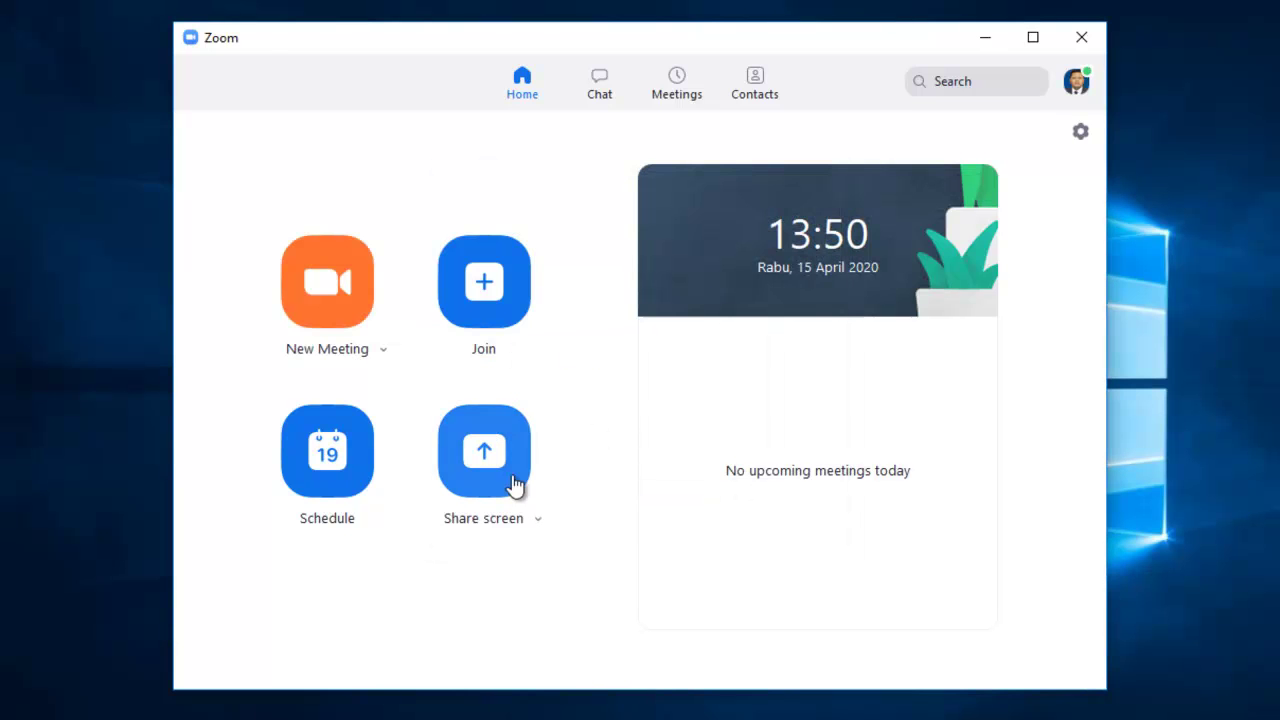
Begin scheduling a new meeting and start editing its Topic field
left_click(337, 470)
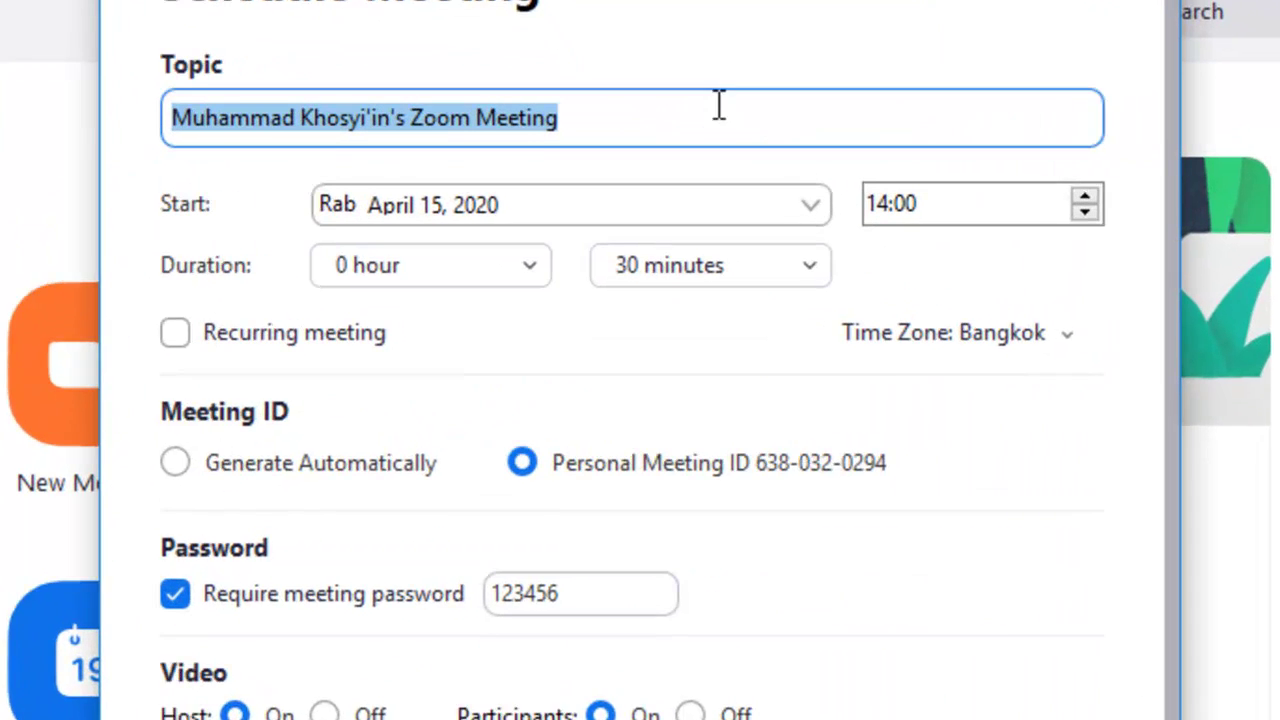
left_click(666, 148)
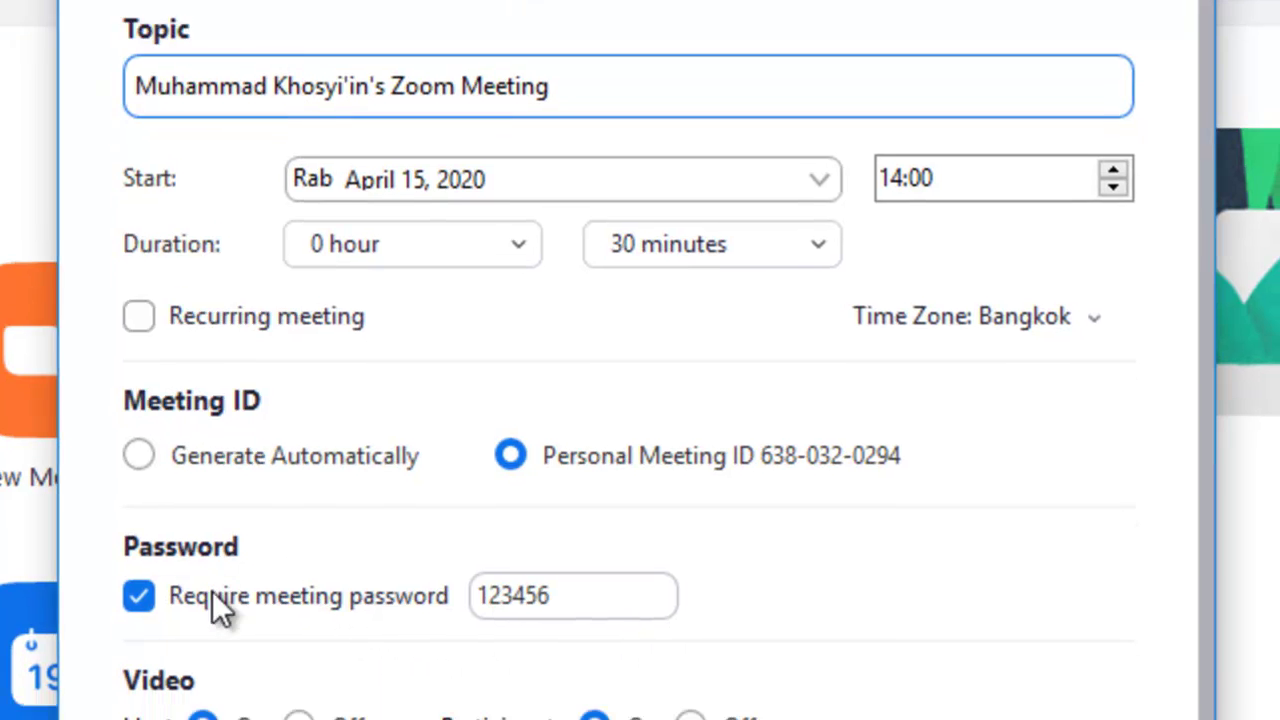
Toggle Require meeting password off and back on so it stays required
left_click(234, 606)
left_click(234, 606)
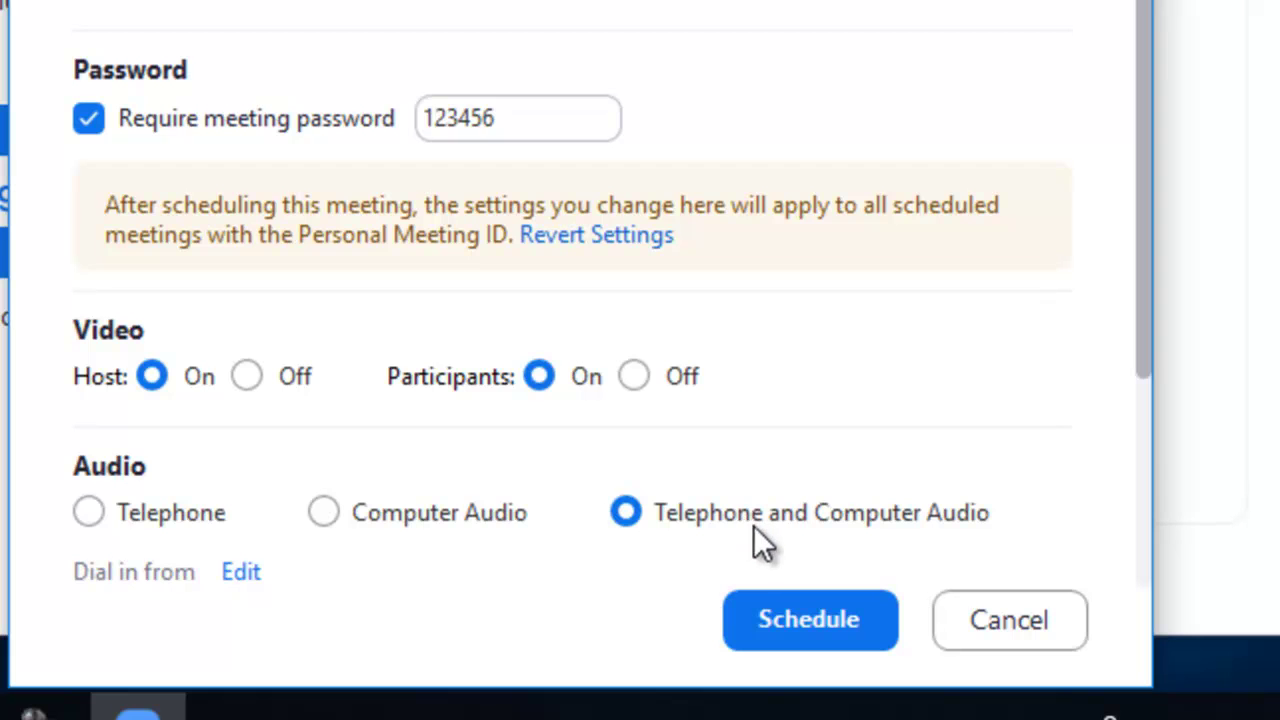
Pick Google Calendar, expand Advanced Options with waiting room, and schedule the meeting
left_click_drag(1146, 363, 1087, 597)
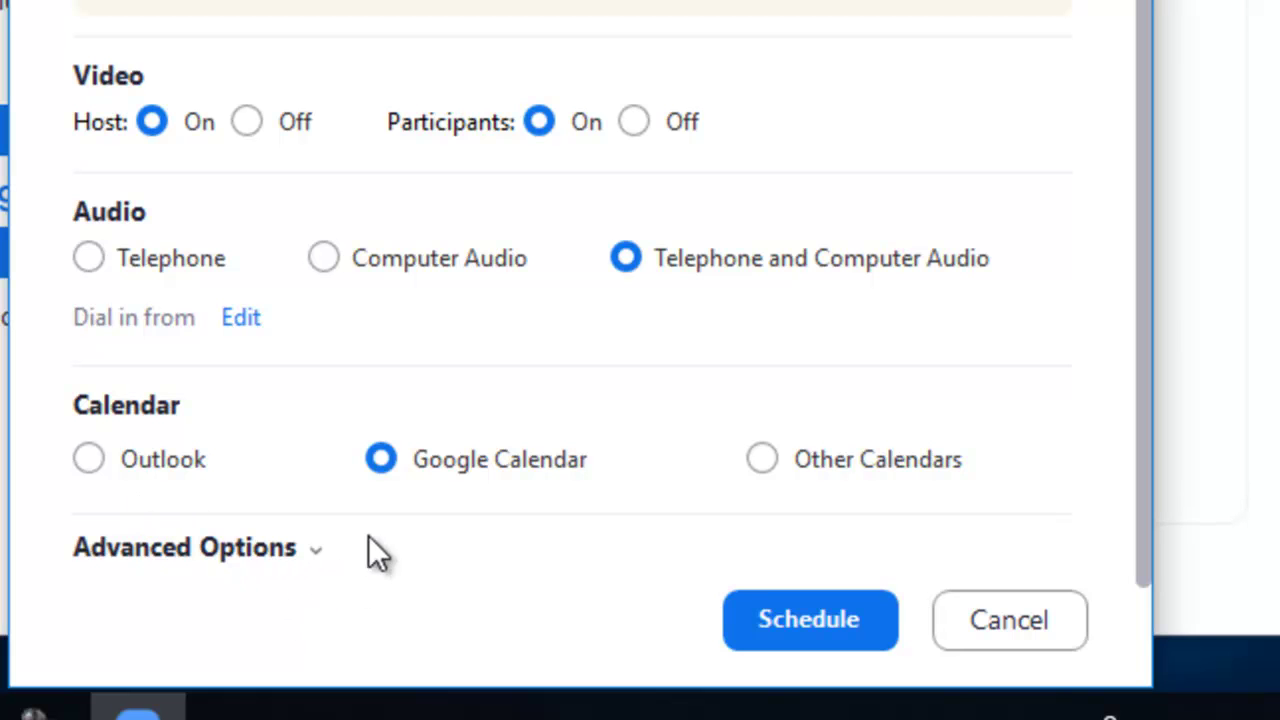
left_click(313, 548)
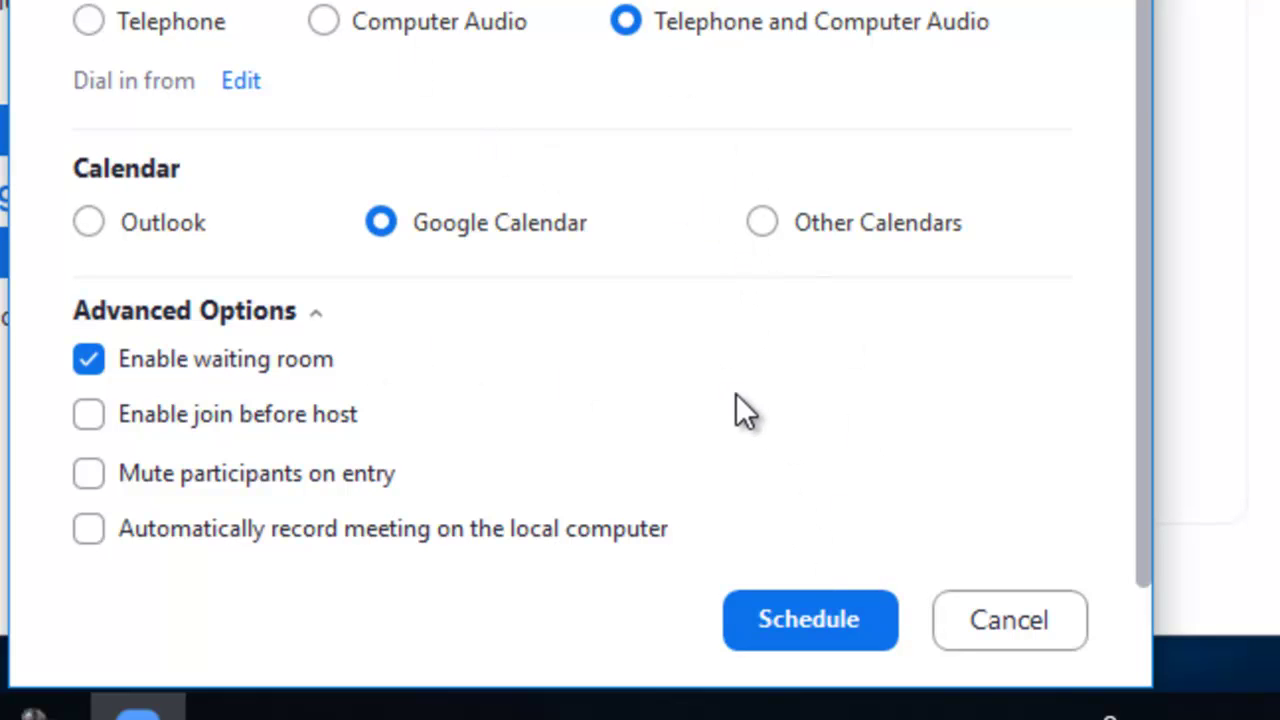
left_click(825, 610)
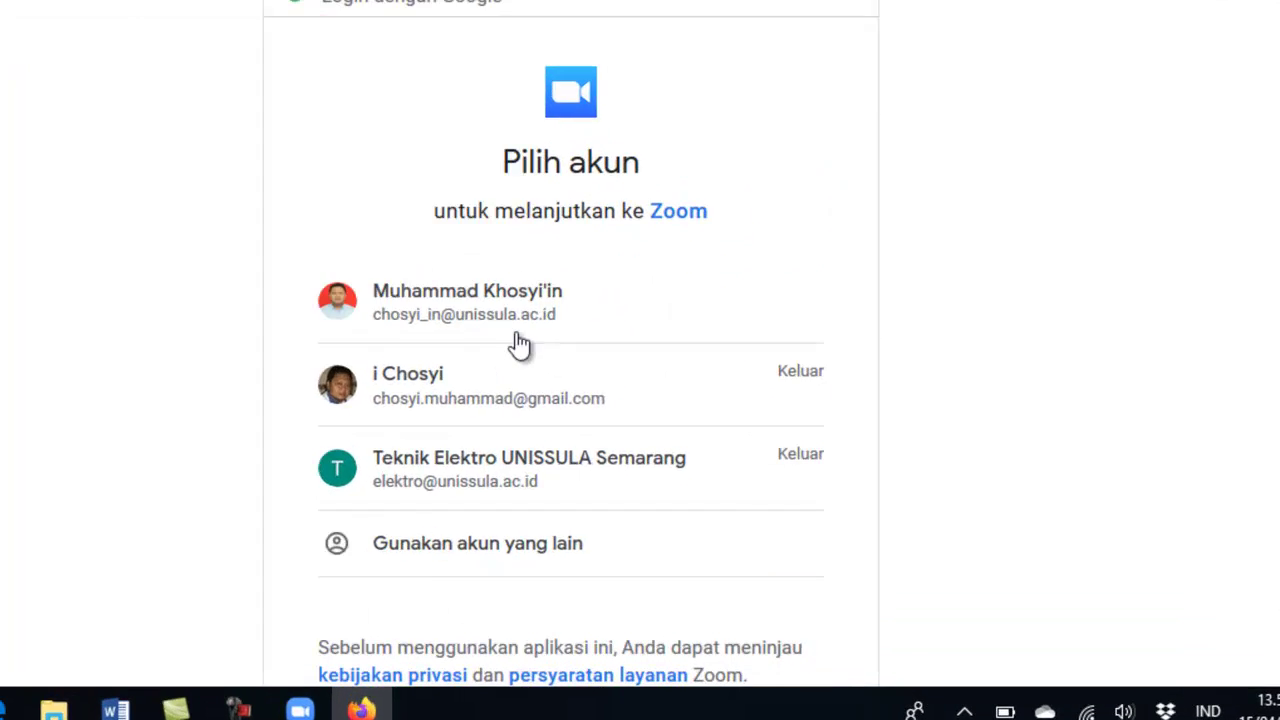
Choose a different Google account, start entering its e-mail, then abandon the sign-in
left_click(522, 548)
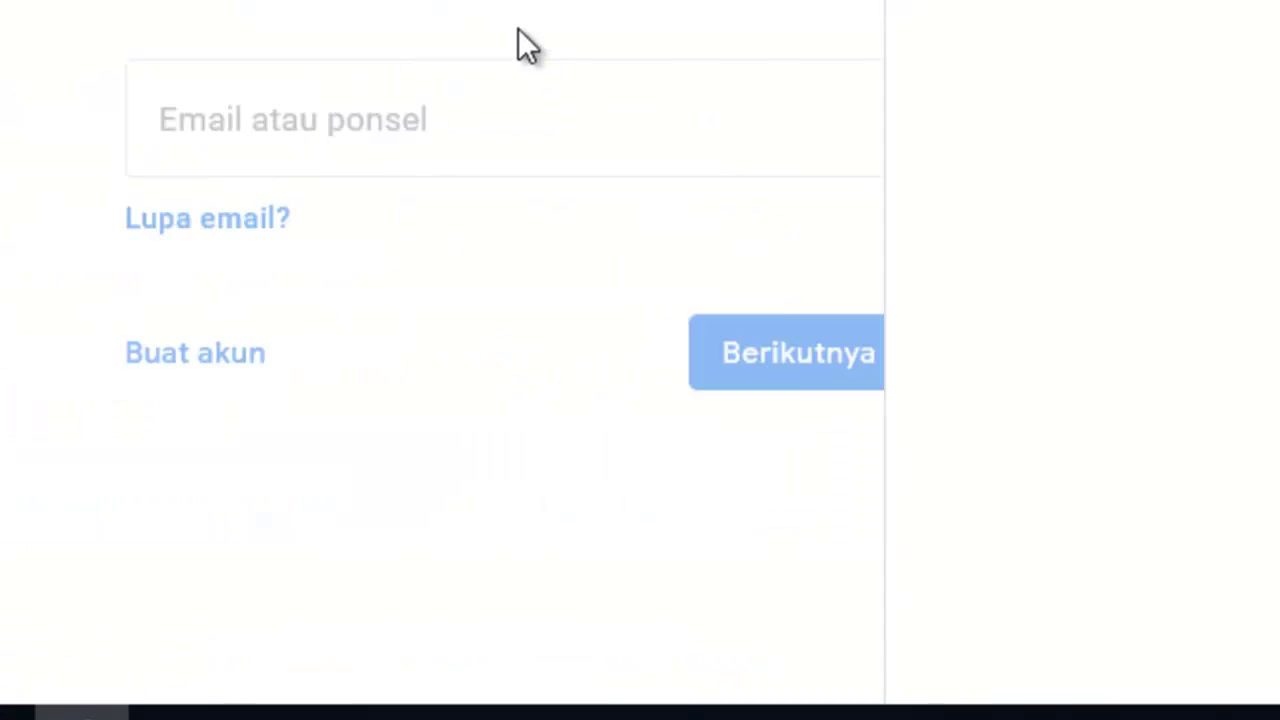
left_click(434, 103)
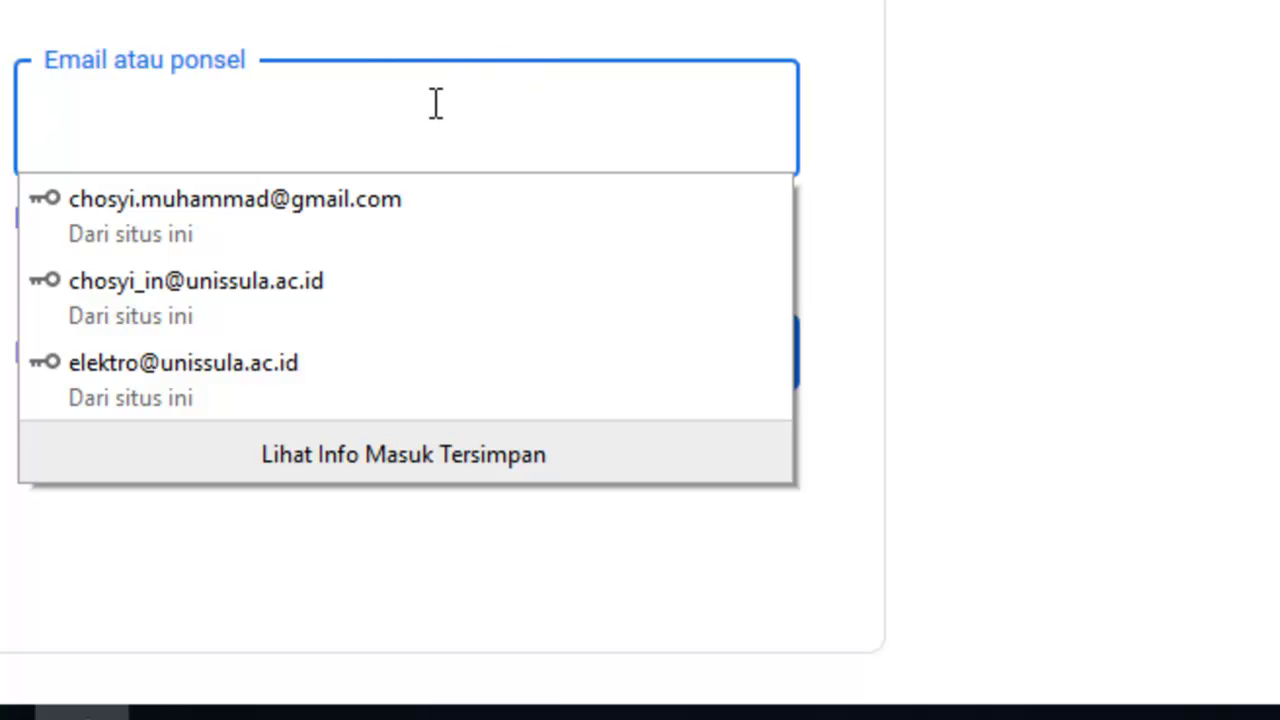
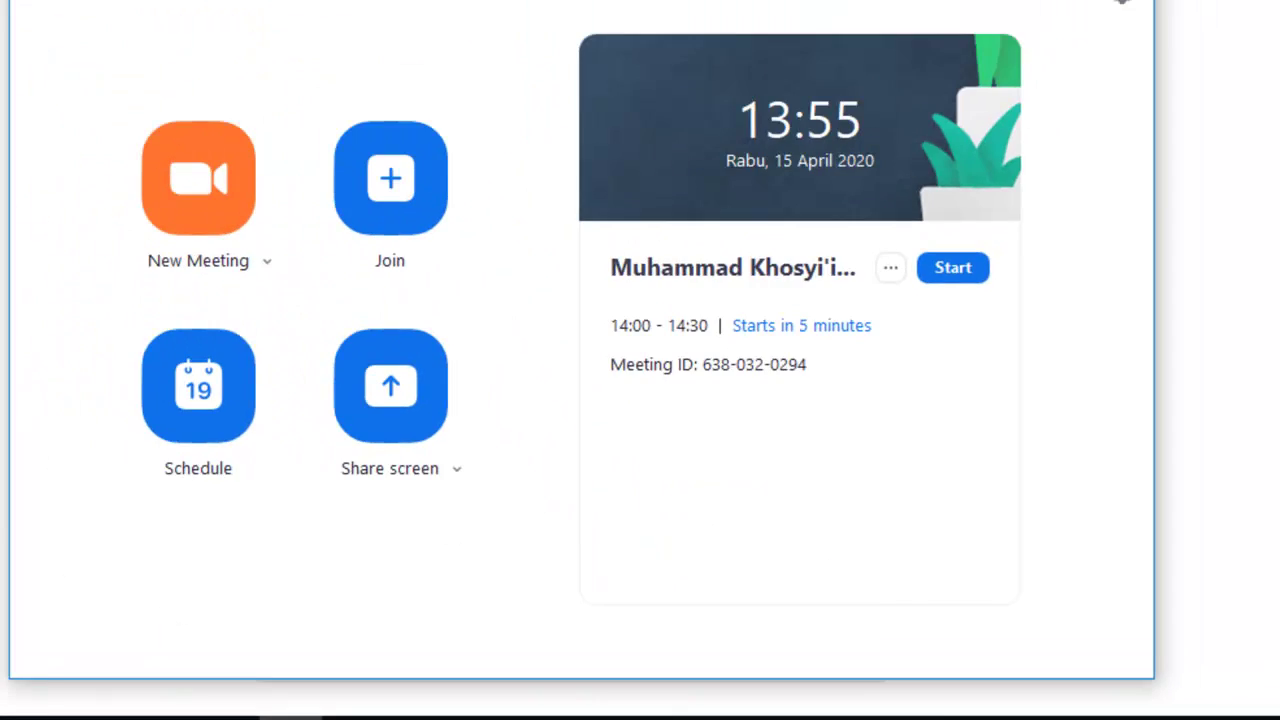
Show the Meetings page with today's 14:00–14:30 meeting details
left_click(678, 86)
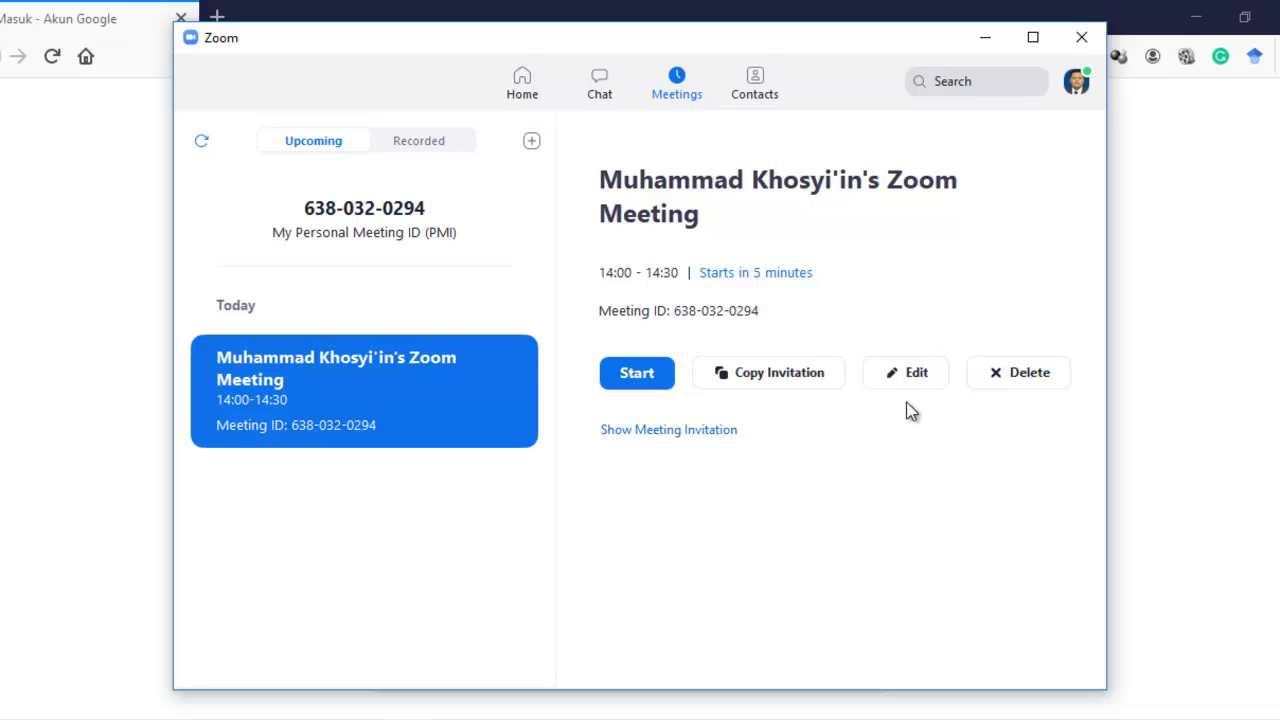
left_click(912, 375)
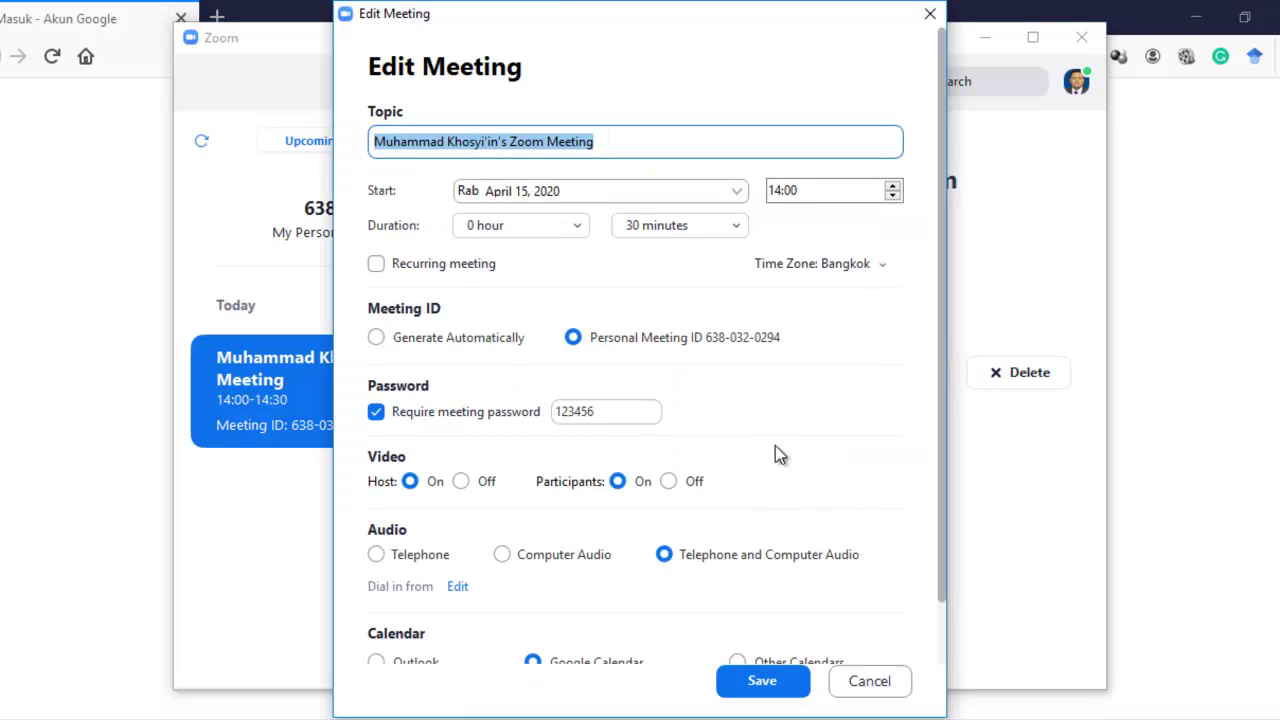
scroll(945, 128, "down", 2)
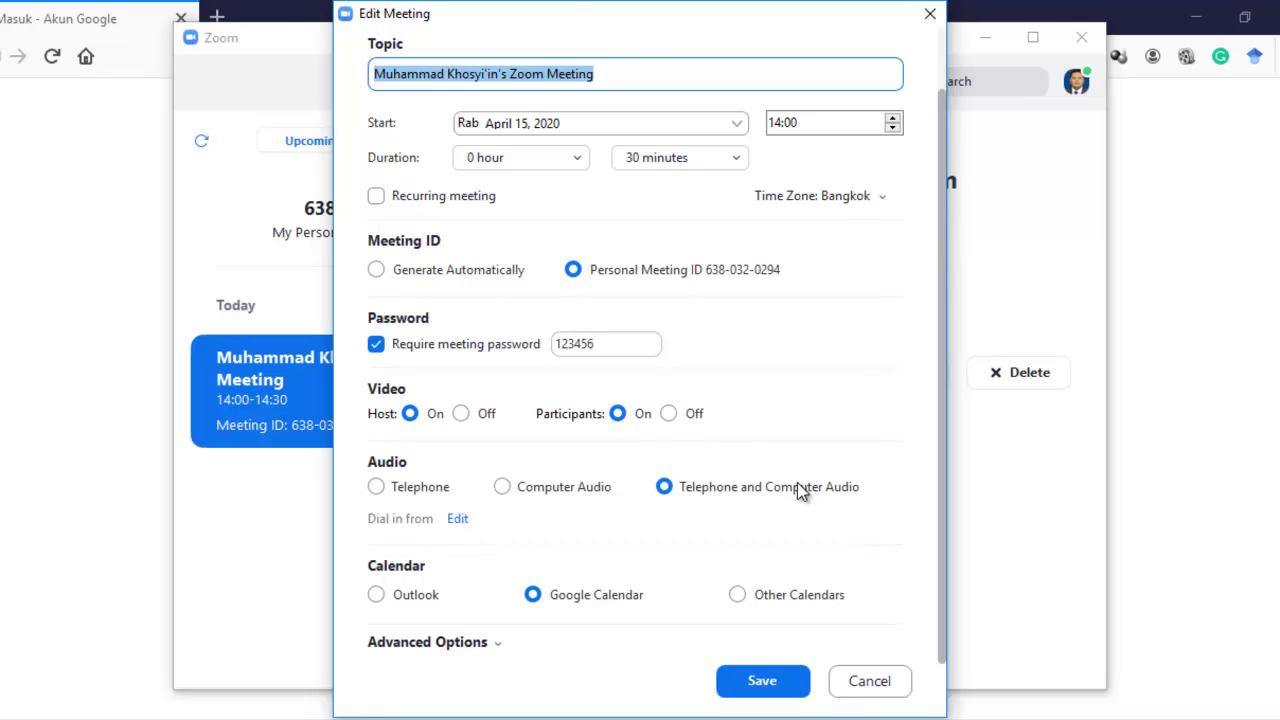
scroll(775, 478, "up", 2)
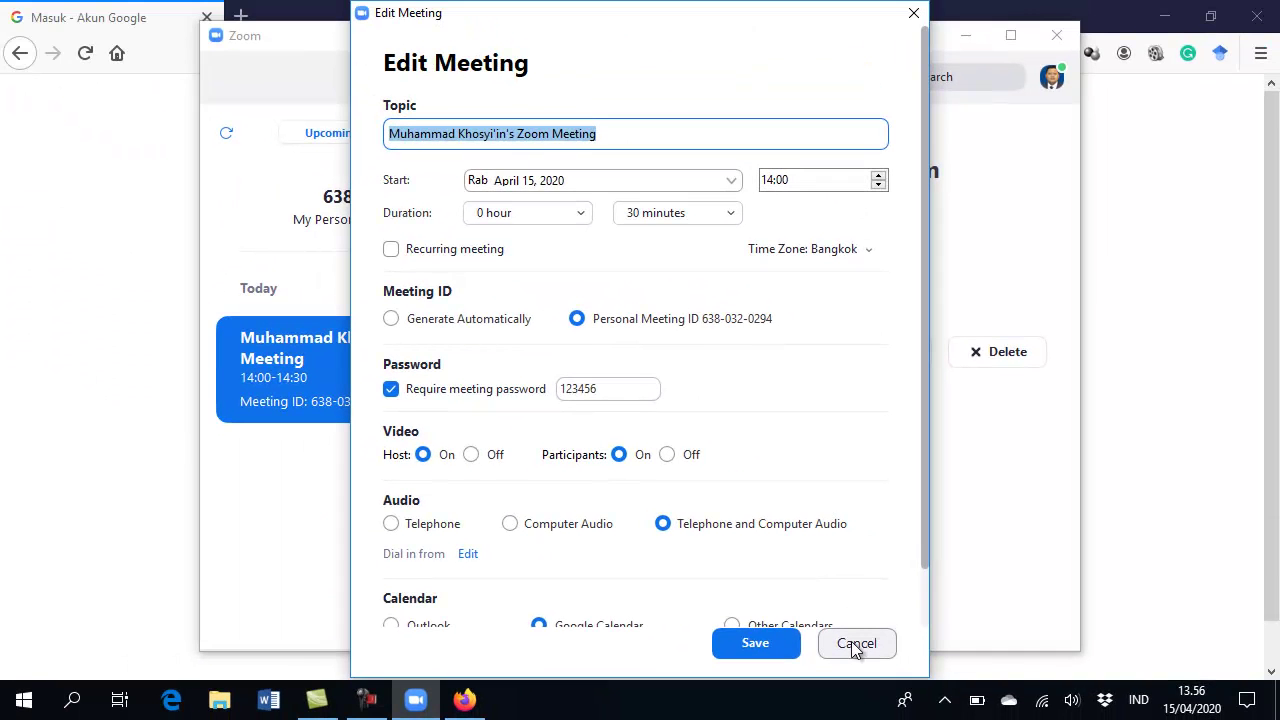
left_click(855, 644)
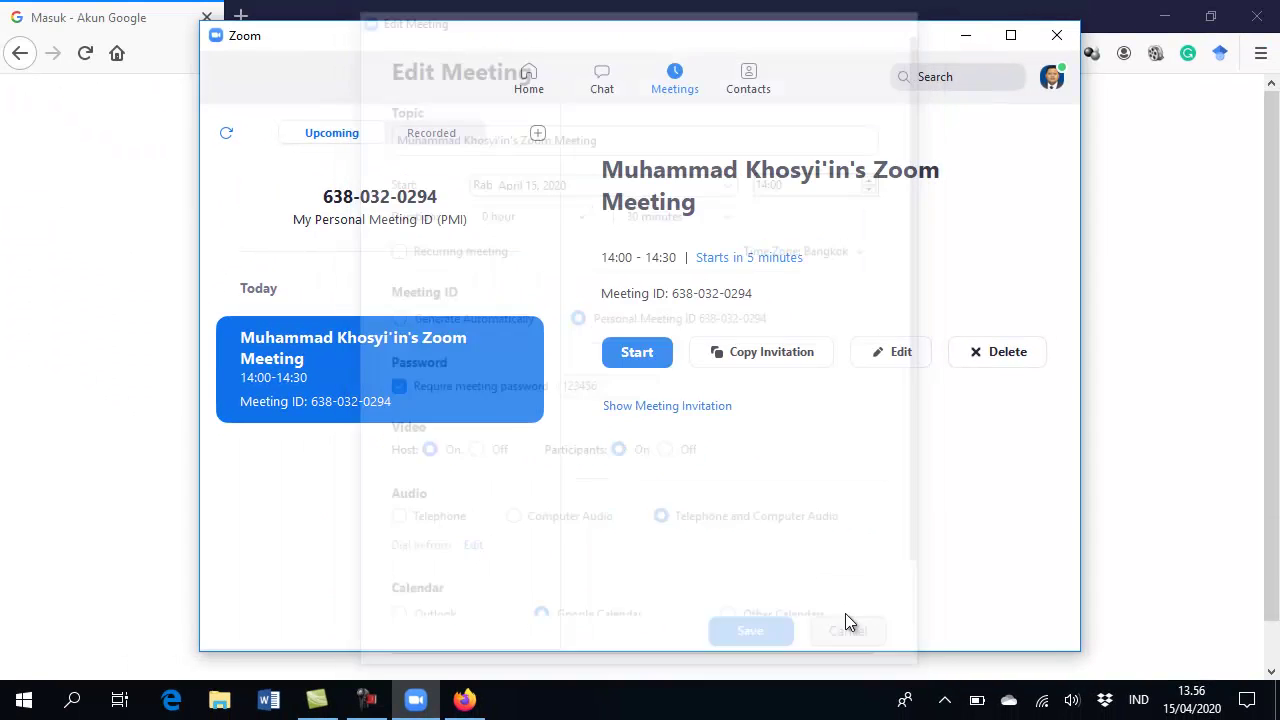
Copy the 14:00–14:30 meeting's invitation text to the clipboard
left_click(811, 352)
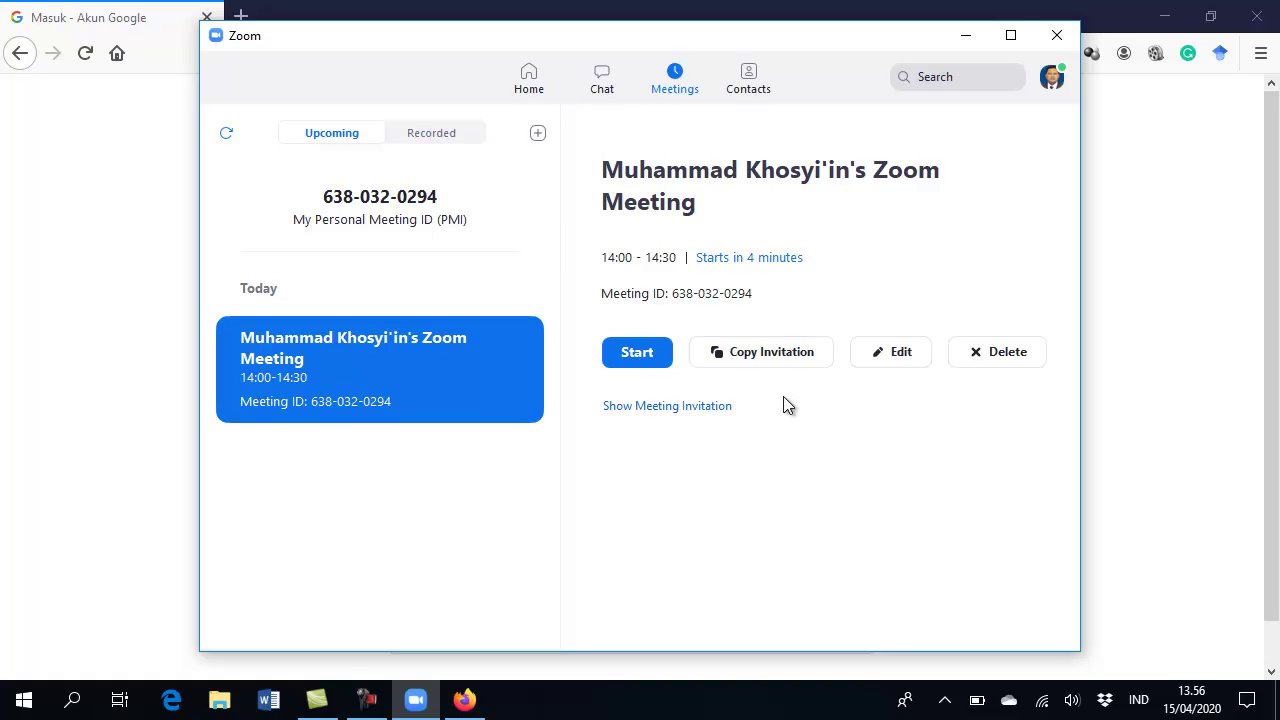
Launch Microsoft Word through a Start menu search
key("super")
type("word")
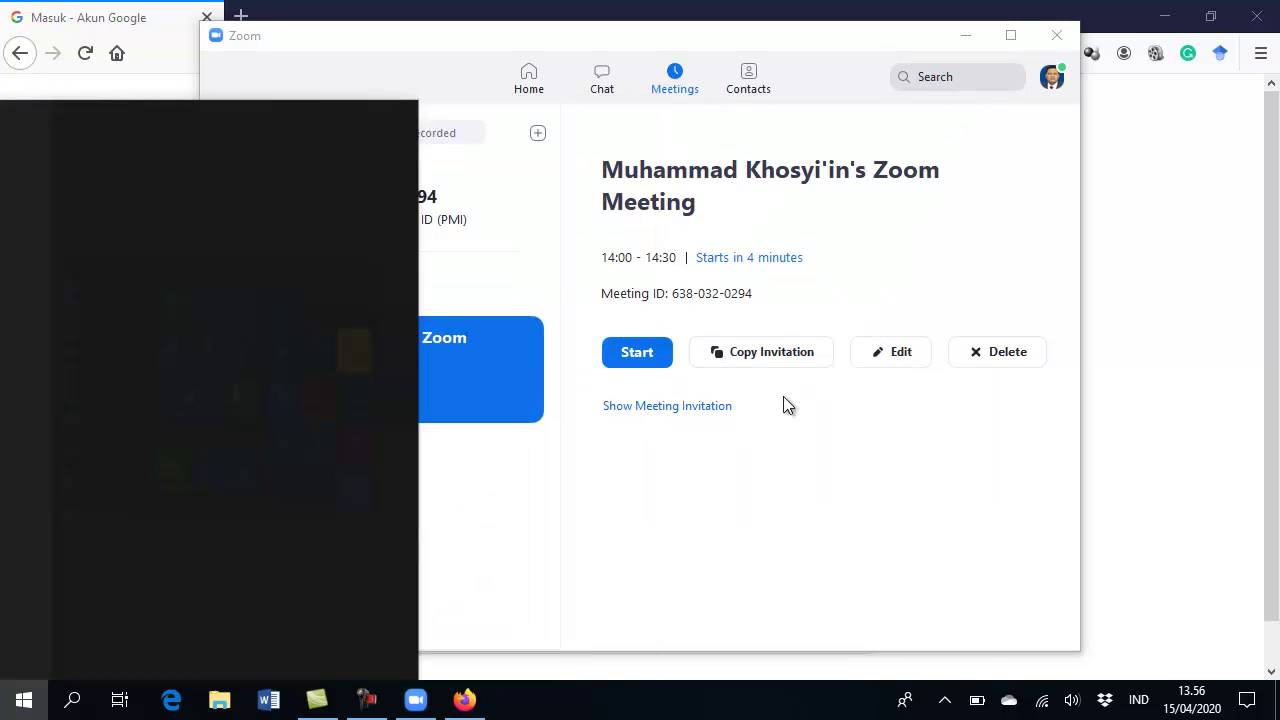
key("BackSpace")
key("BackSpace")
key("BackSpace")
key("BackSpace")
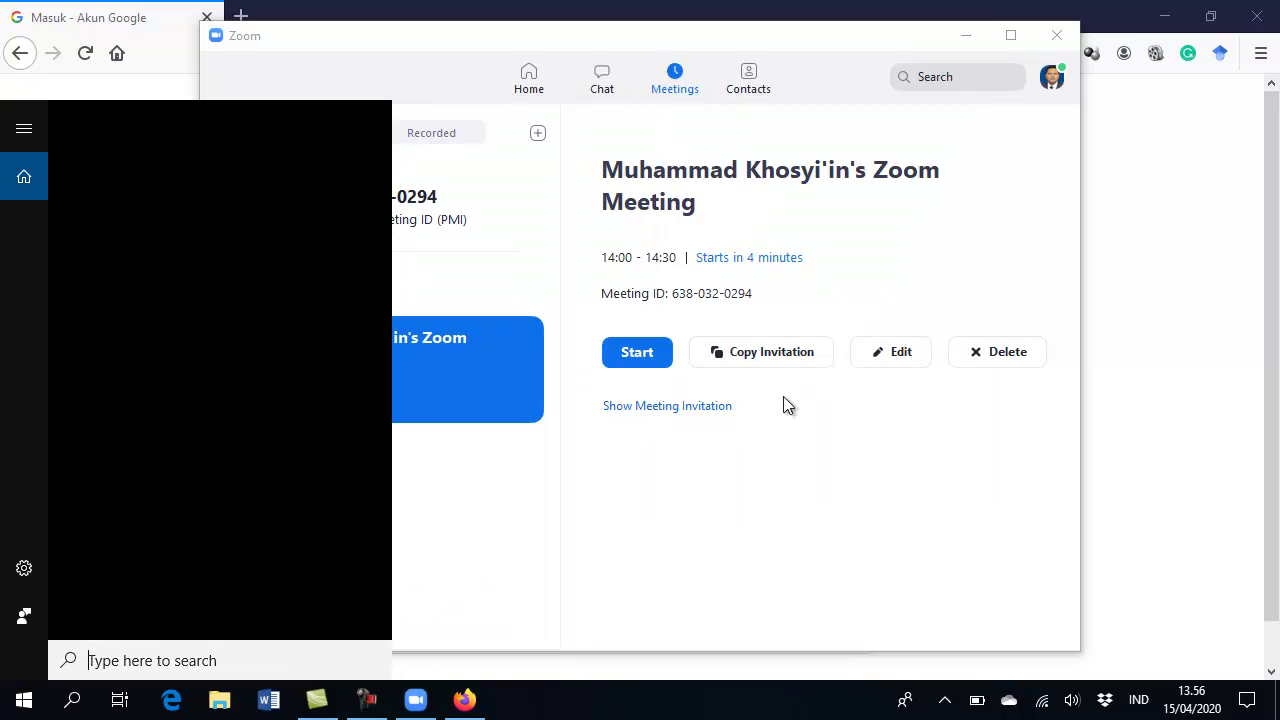
type("win")
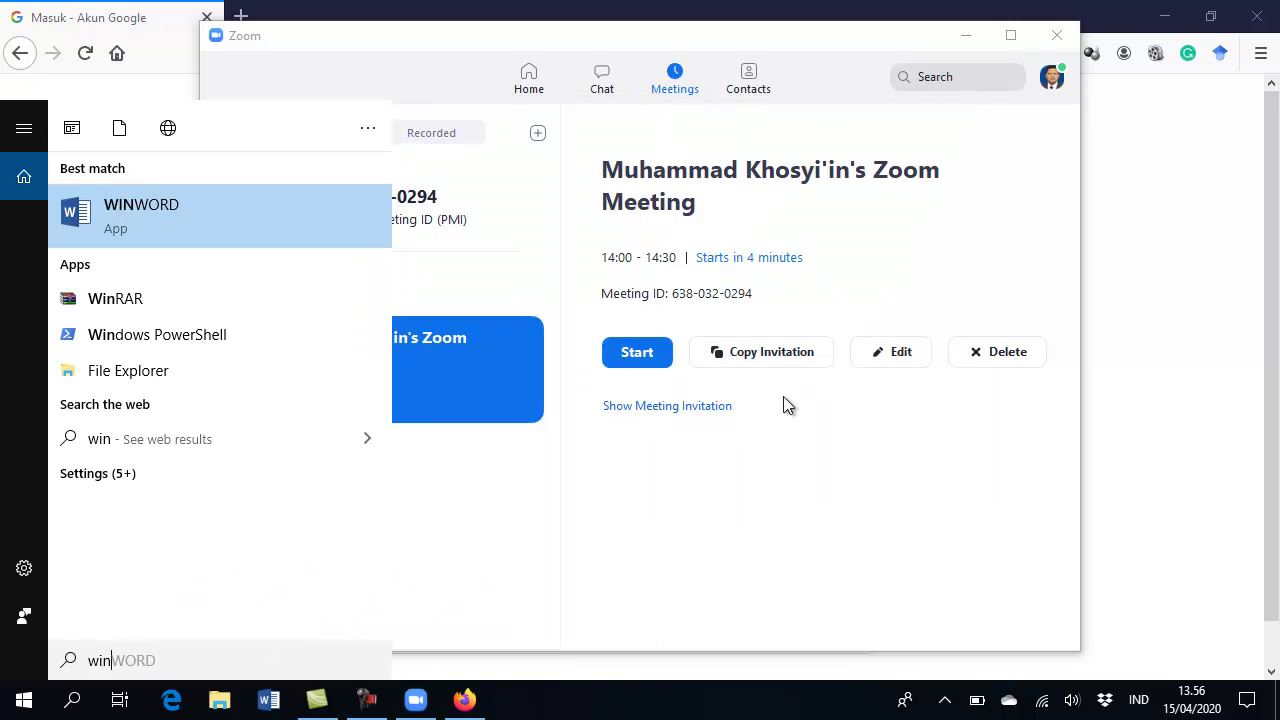
key("Return")
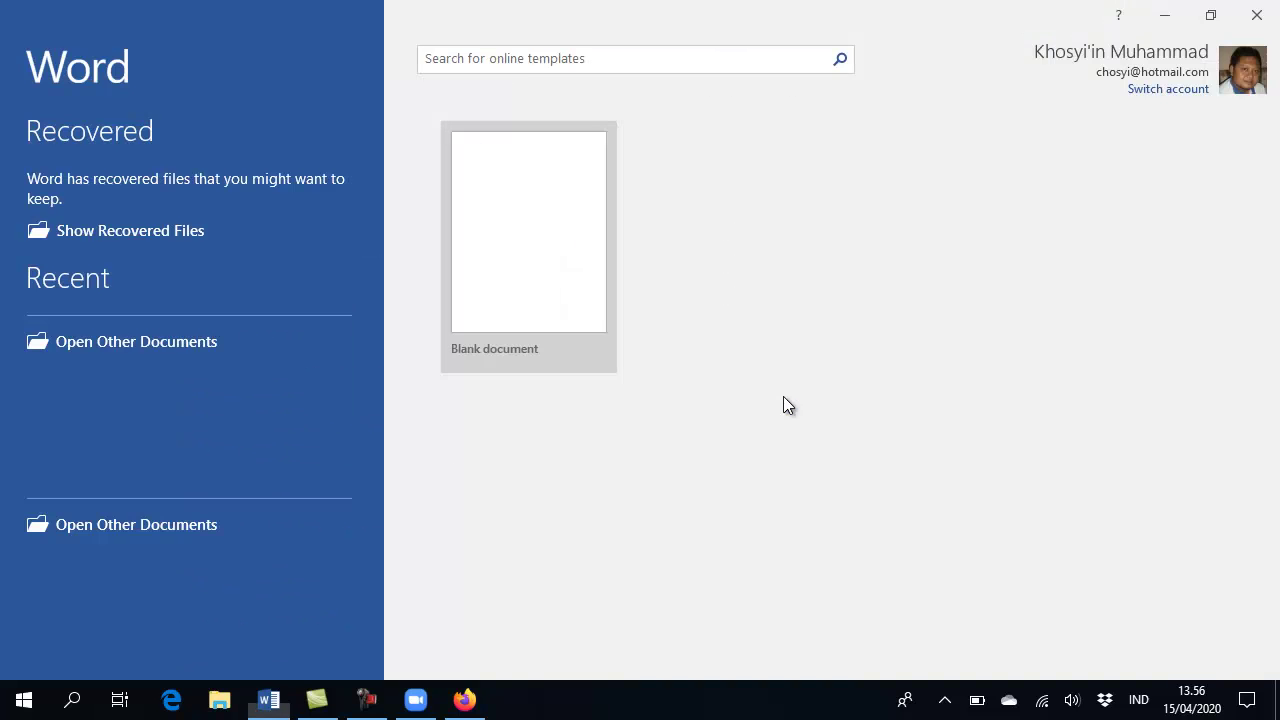
Create a blank Word document and close the Document Recovery and Navigation panes
left_click(562, 327)
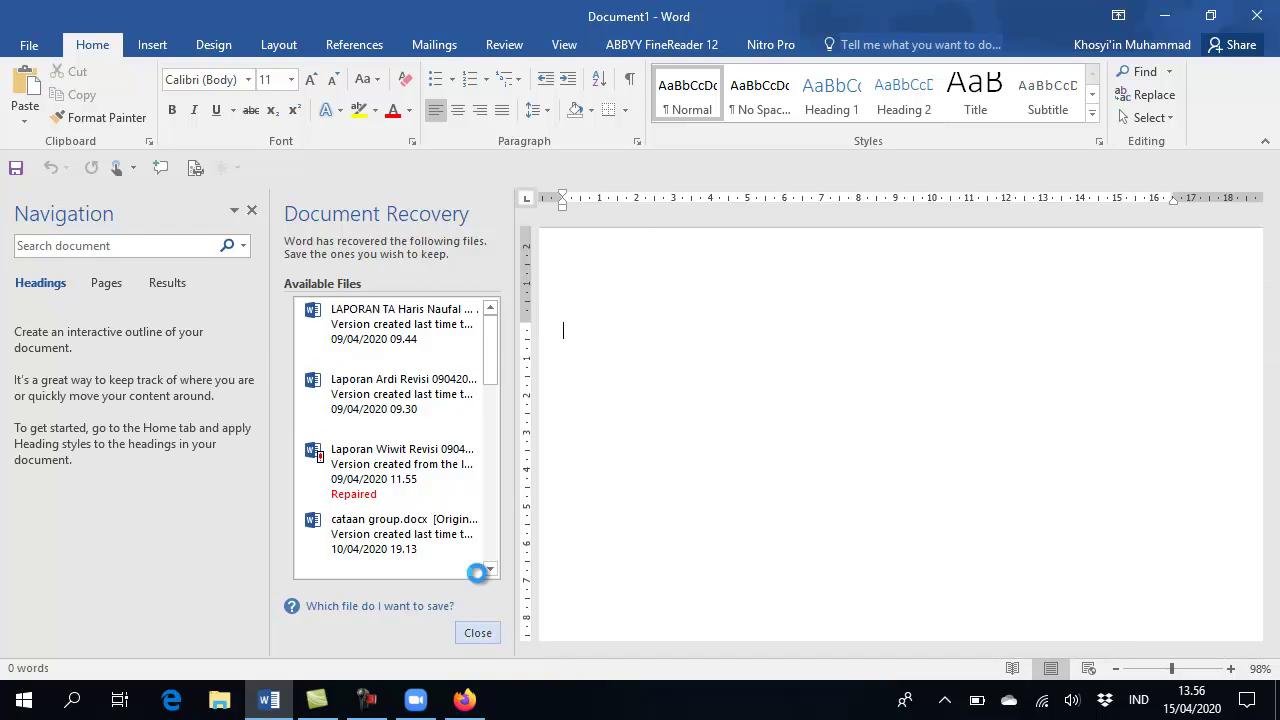
left_click(478, 632)
left_click(420, 258)
left_click(508, 309)
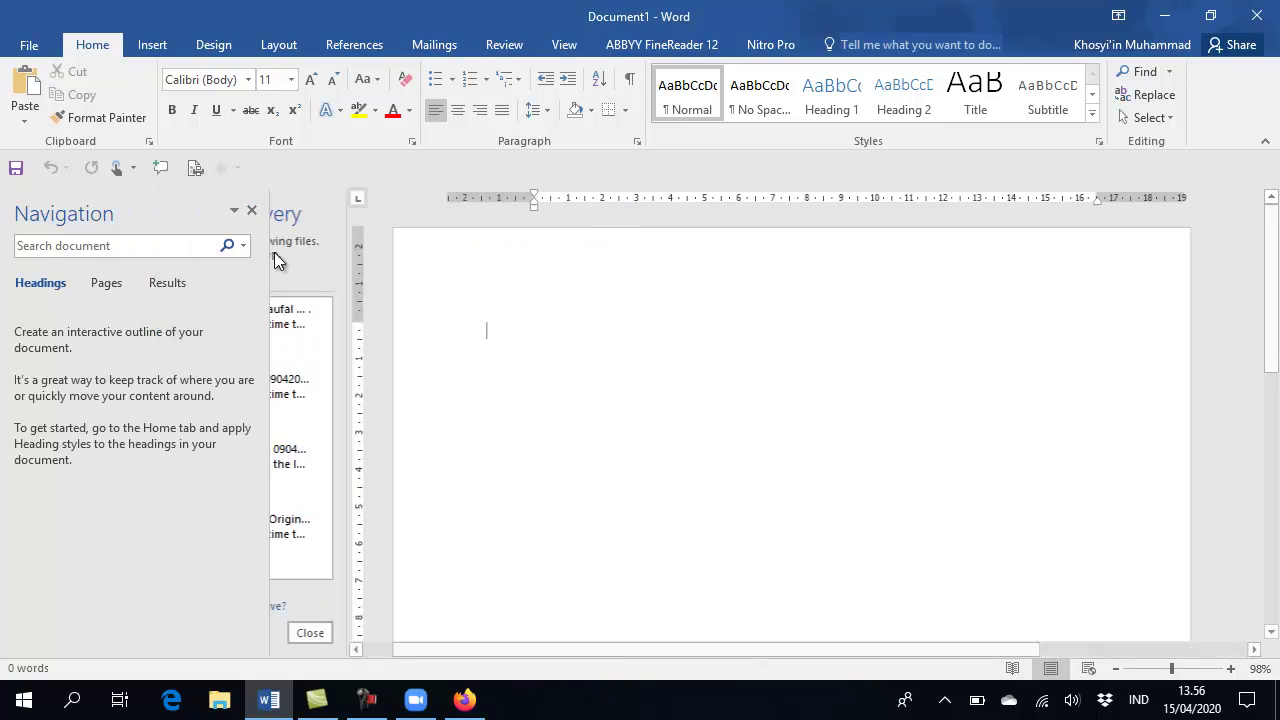
left_click(252, 210)
Paste the Zoom invitation into the document and return to Zoom
key("ctrl+v")
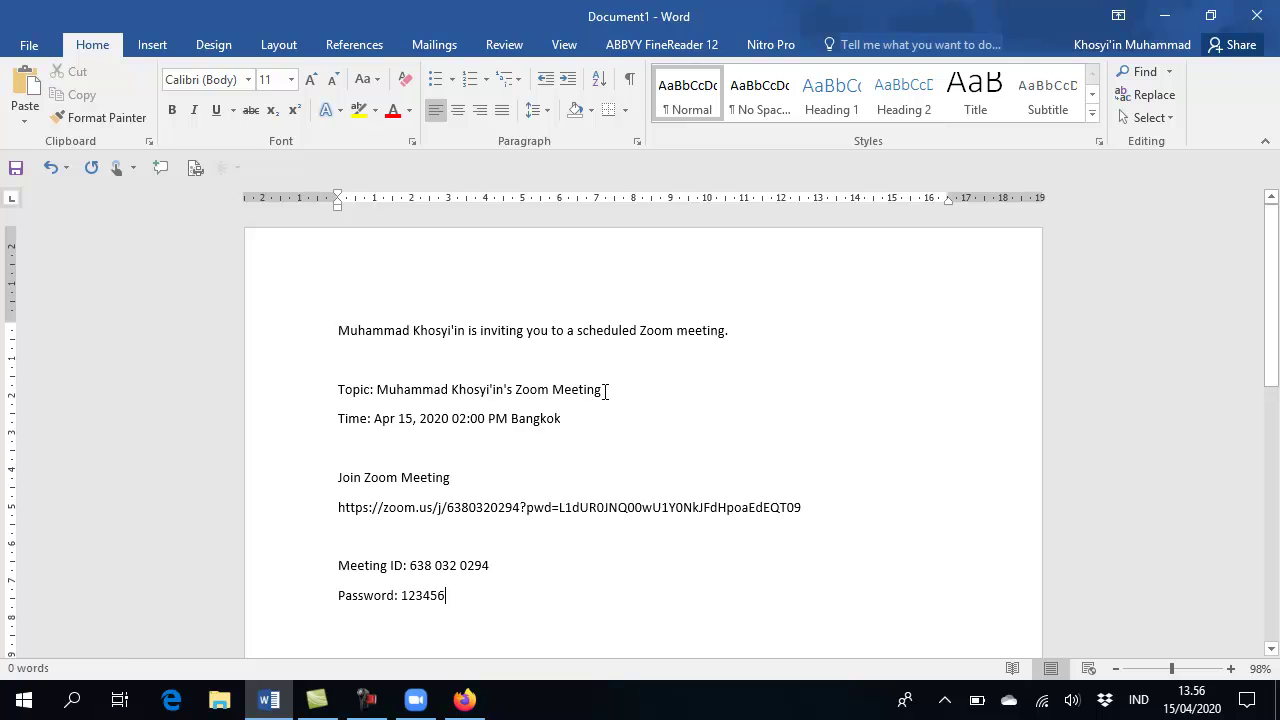
scroll(734, 430, "down", 1)
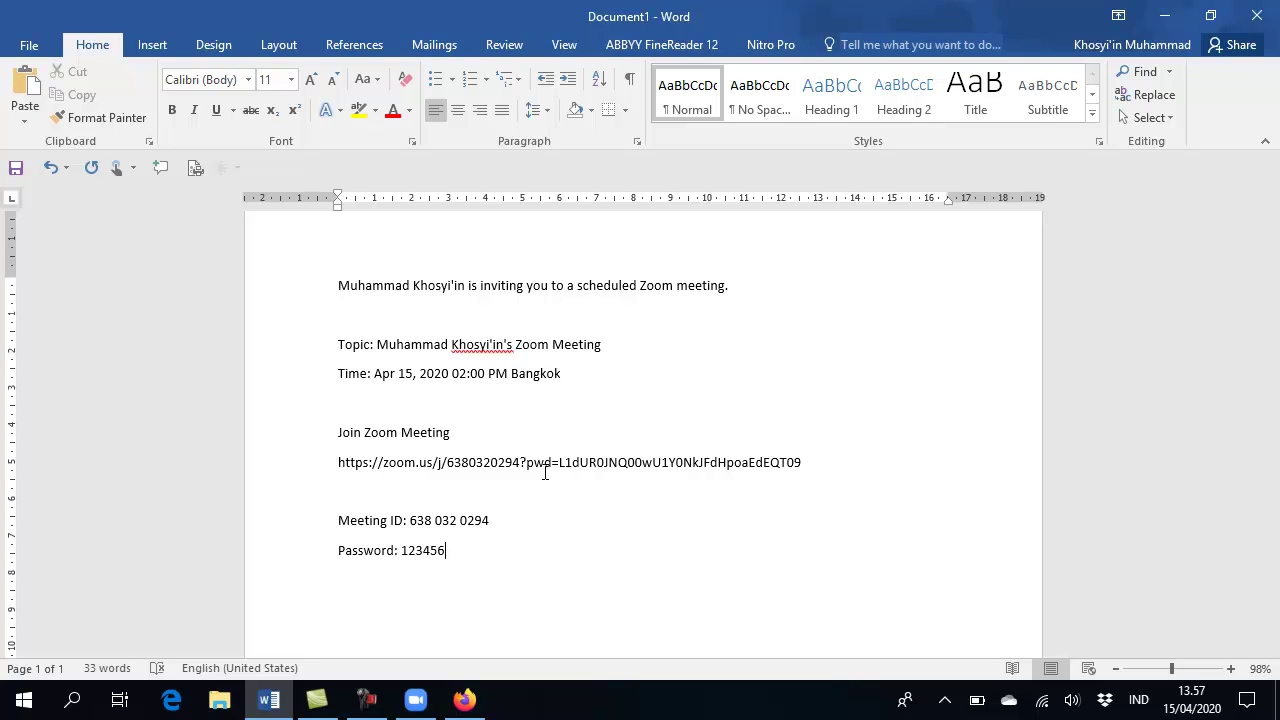
key("alt+Tab")
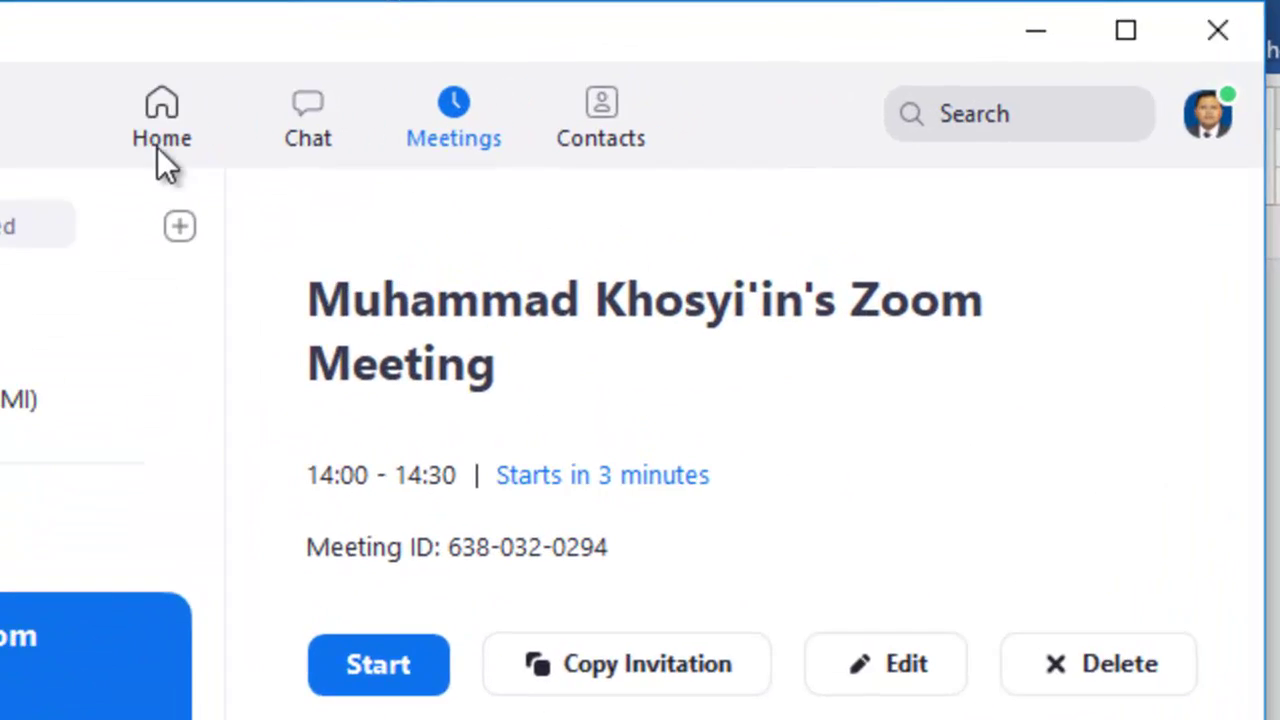
Return to Zoom Home showing the 14:00–14:30 meeting, dismissing Share Screen without sharing
left_click(528, 86)
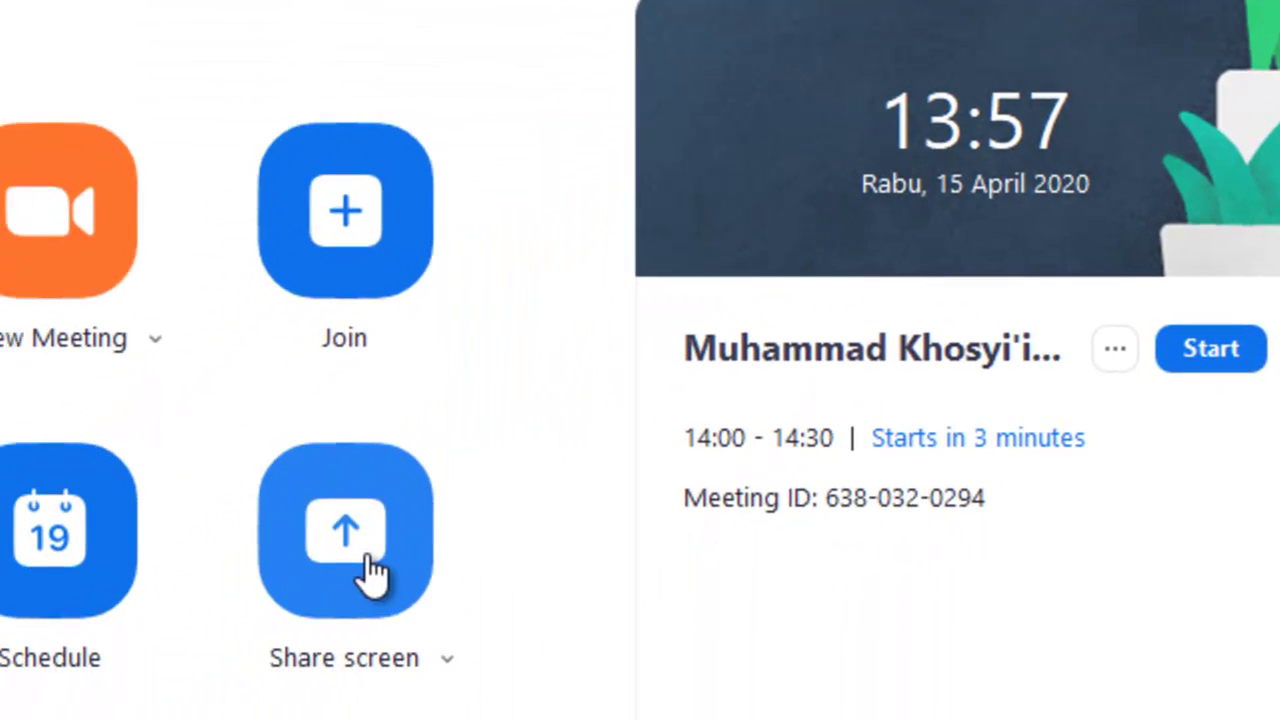
left_click(367, 560)
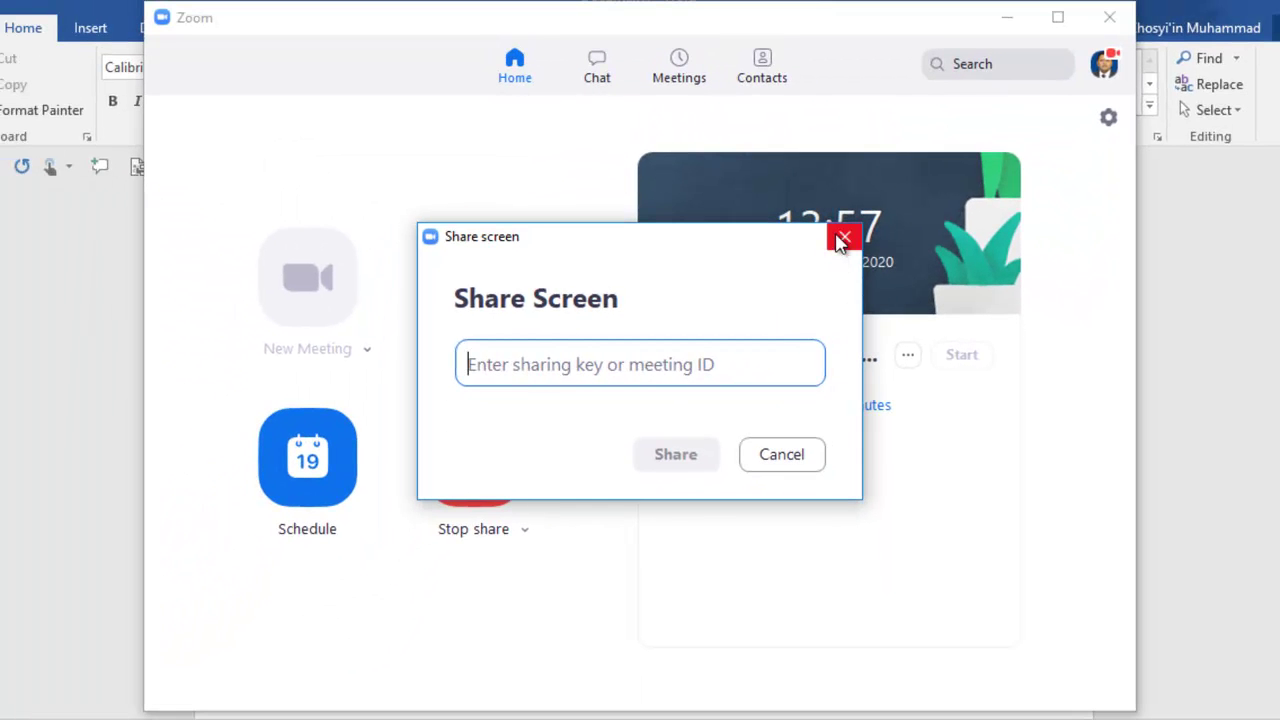
left_click(968, 160)
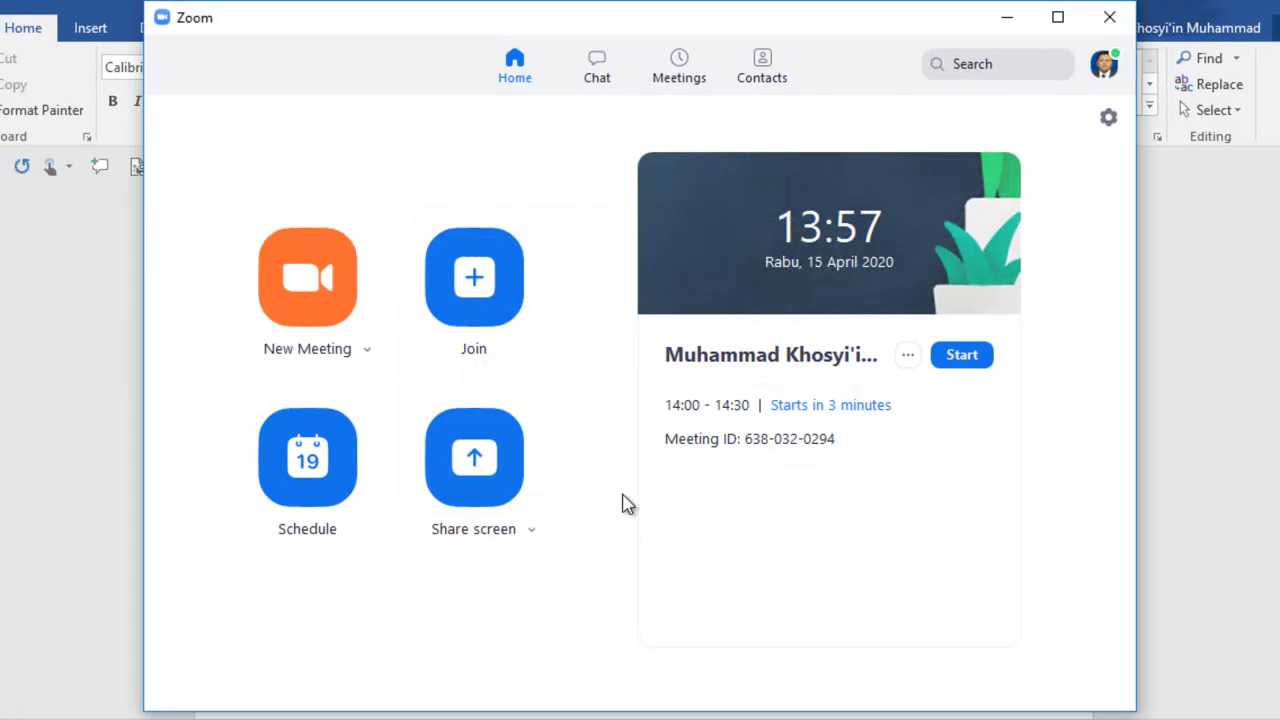